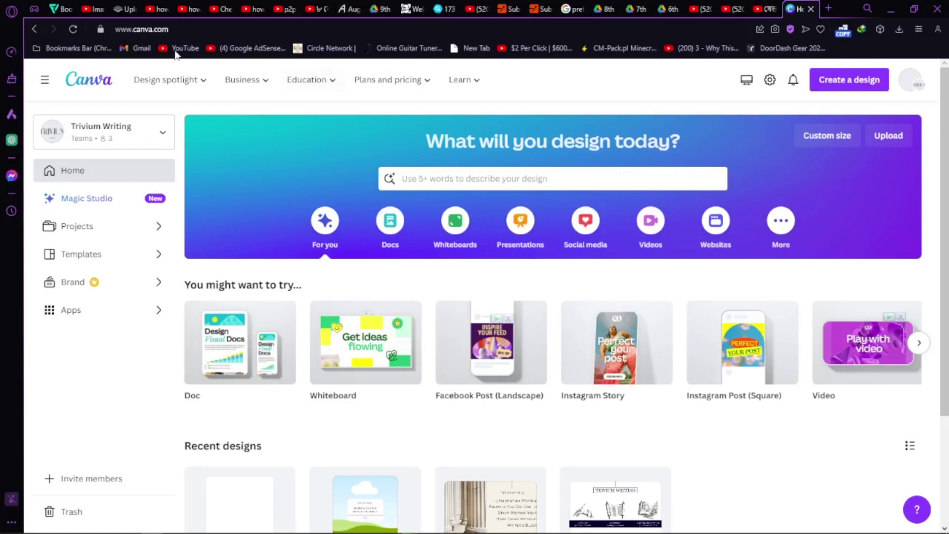
Look over the address bar, the account menu and the design search suggestions on Canva's home page
{"action": "left_click", "coordinate": [154, 31]}
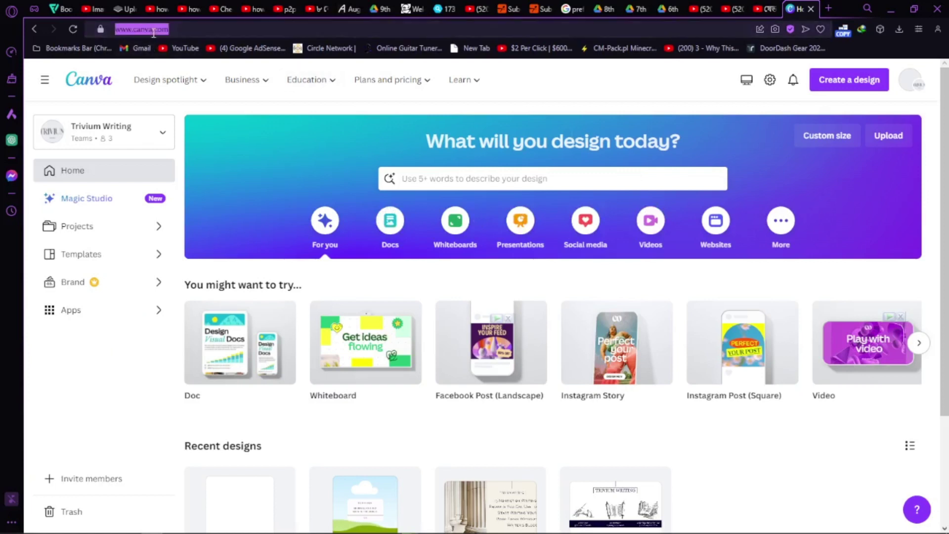
{"action": "left_click", "coordinate": [218, 28]}
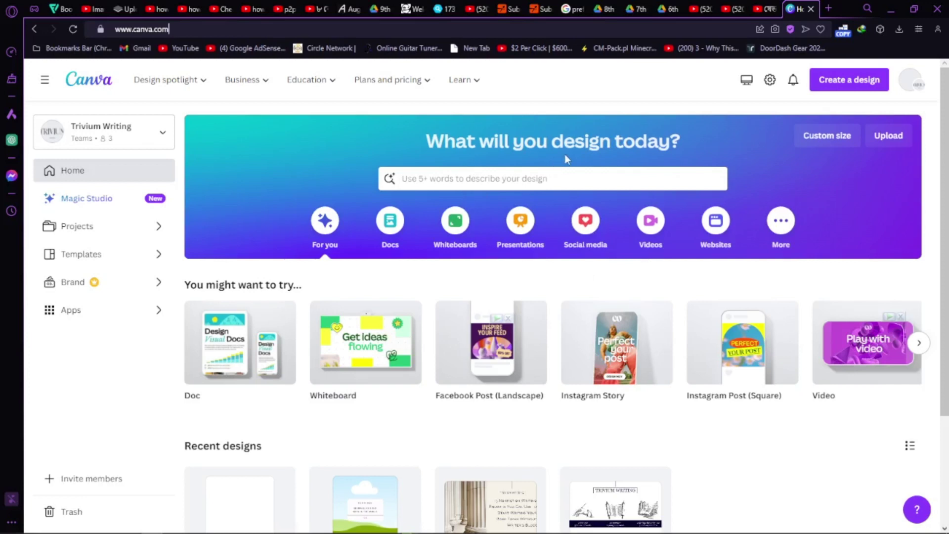
{"action": "left_click", "coordinate": [914, 88]}
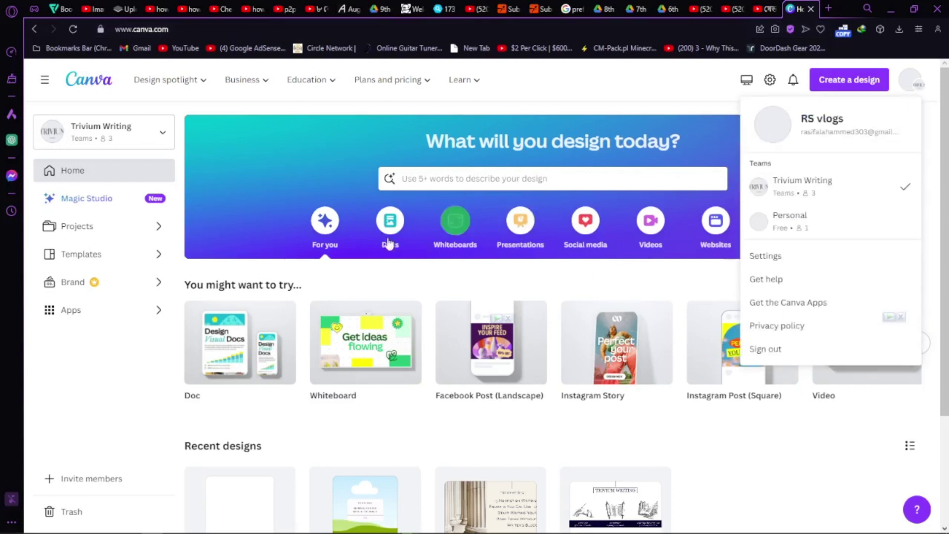
{"action": "left_click", "coordinate": [484, 179]}
{"action": "left_click", "coordinate": [911, 83]}
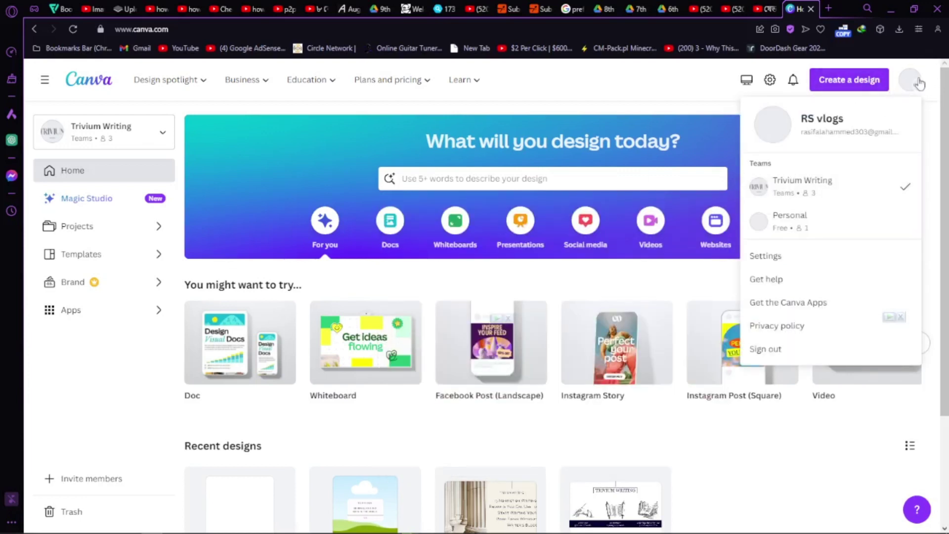
{"action": "left_click", "coordinate": [918, 83]}
{"action": "left_click", "coordinate": [595, 173]}
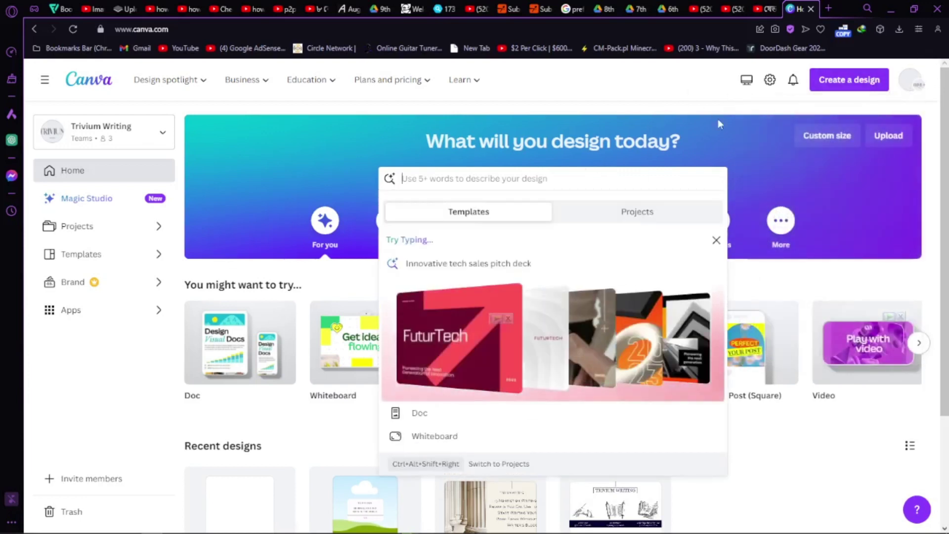
{"action": "left_click", "coordinate": [610, 118]}
{"action": "left_click", "coordinate": [535, 179]}
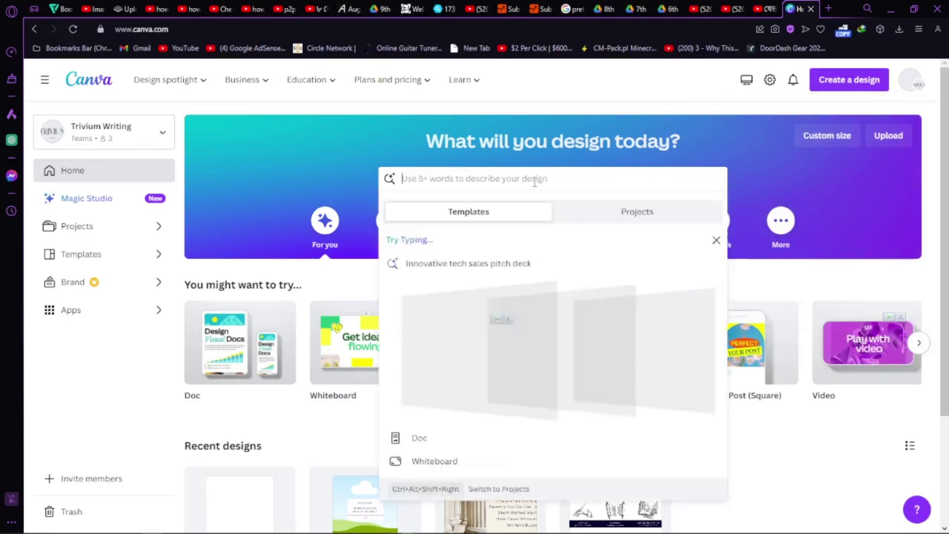
{"action": "left_click", "coordinate": [721, 132]}
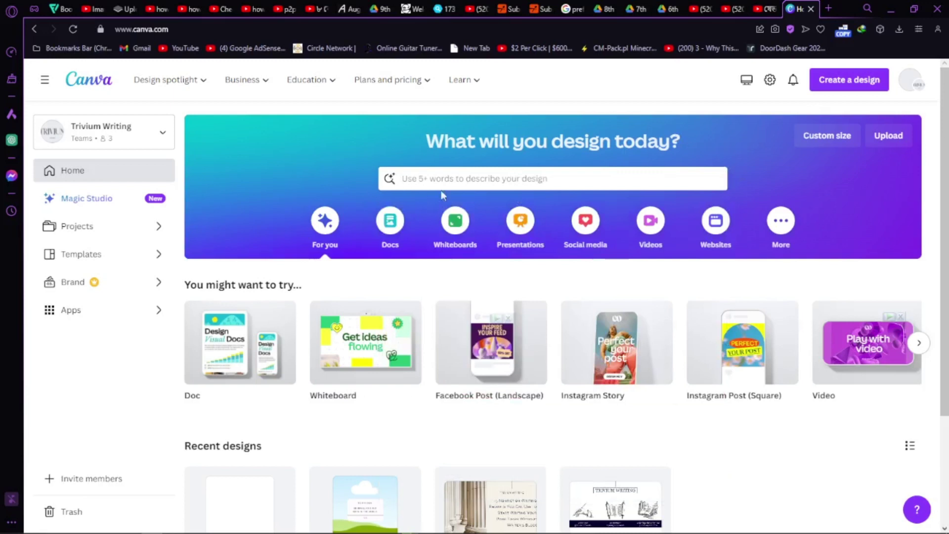
Search the templates for 'infographic', keeping the search scope on templates
{"action": "left_click", "coordinate": [396, 182]}
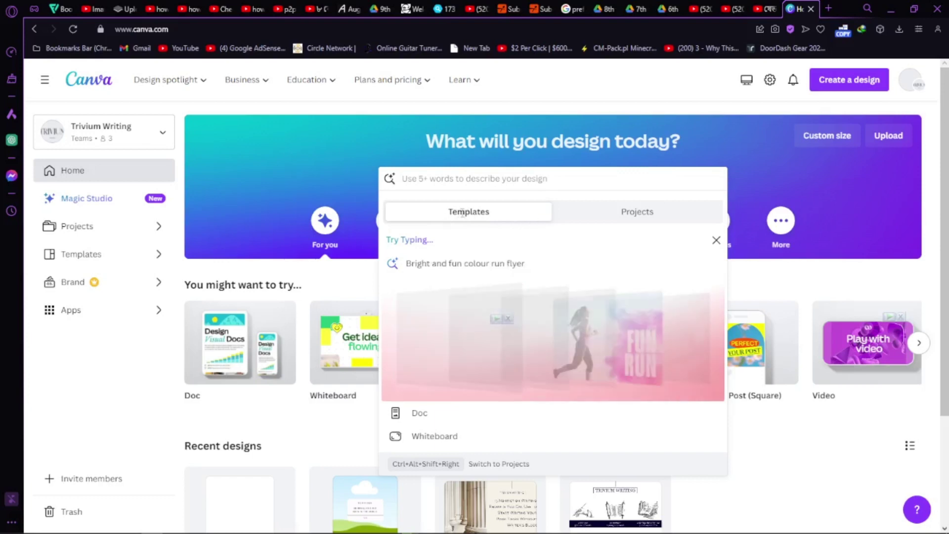
{"action": "left_click", "coordinate": [604, 217]}
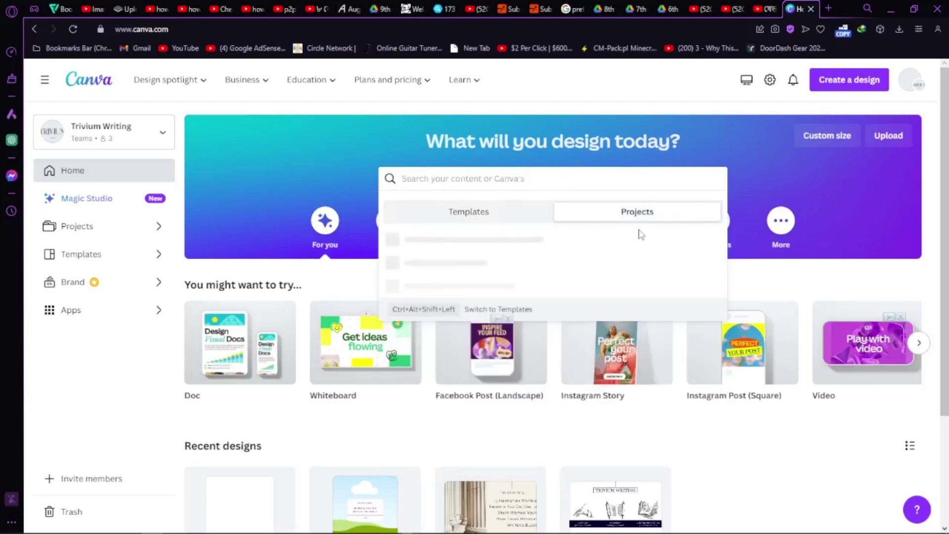
{"action": "left_click", "coordinate": [524, 216]}
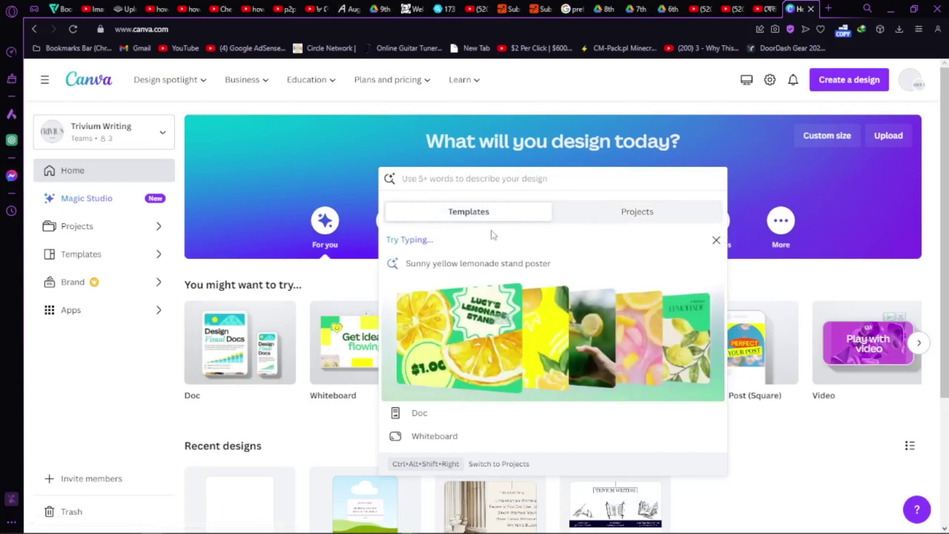
{"action": "scroll", "coordinate": [516, 307], "scroll_direction": "down", "scroll_amount": 2}
{"action": "scroll", "coordinate": [542, 277], "scroll_direction": "up", "scroll_amount": 2}
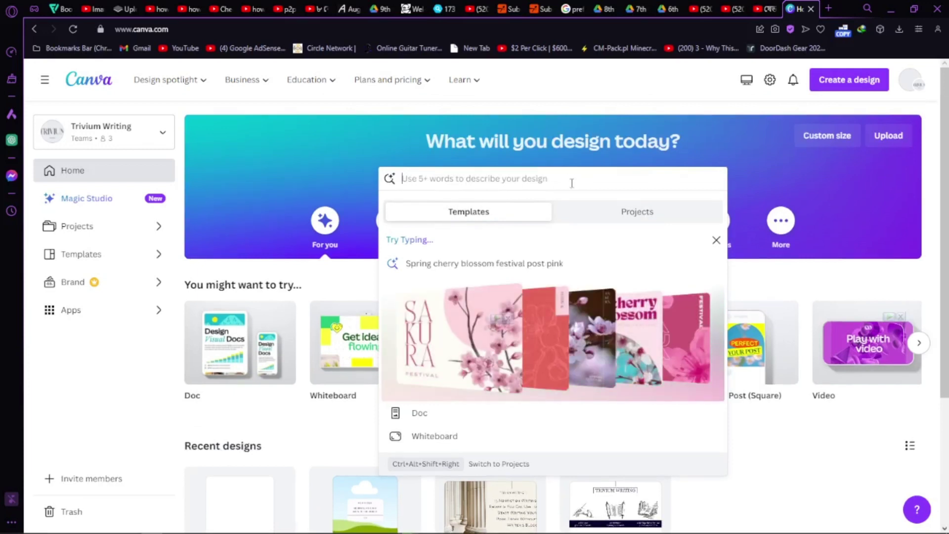
{"action": "type", "text": "info"}
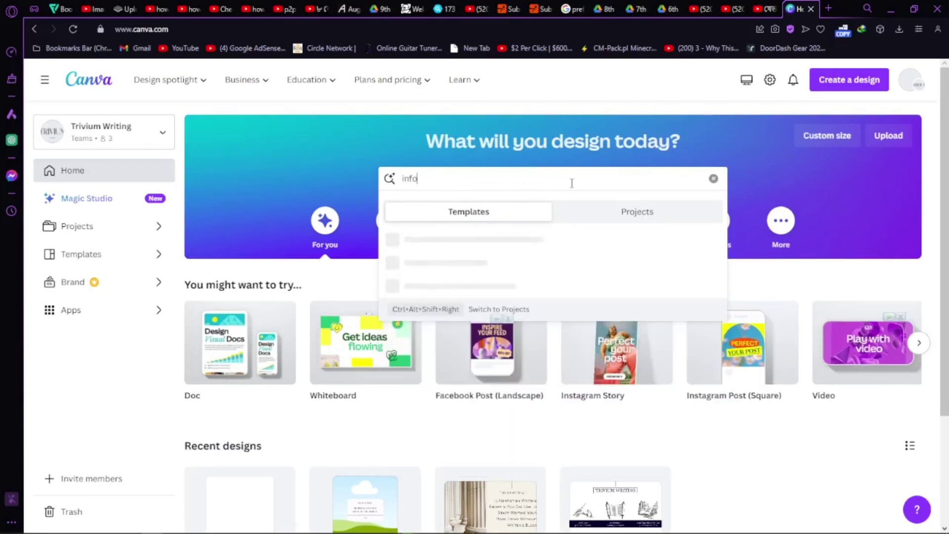
{"action": "type", "text": "gra"}
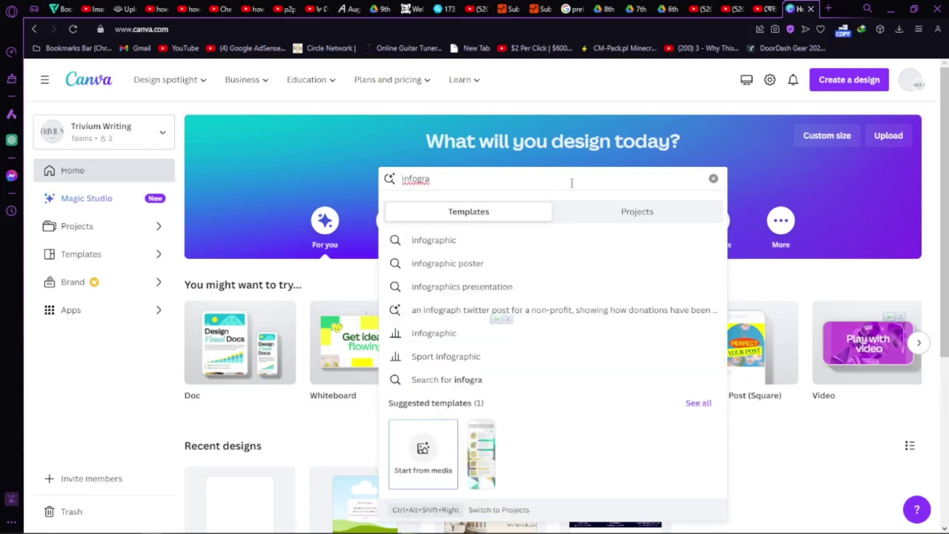
{"action": "type", "text": "phic"}
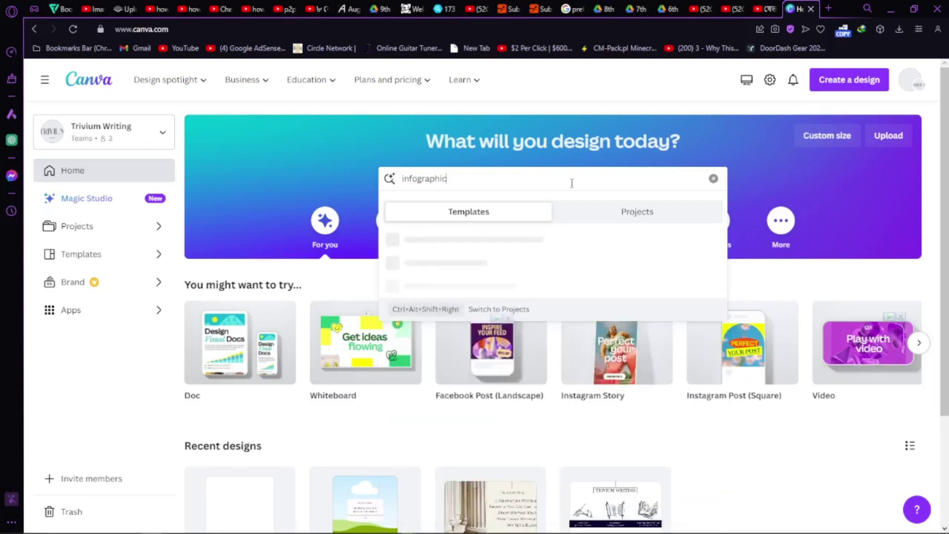
{"action": "key", "text": "Return"}
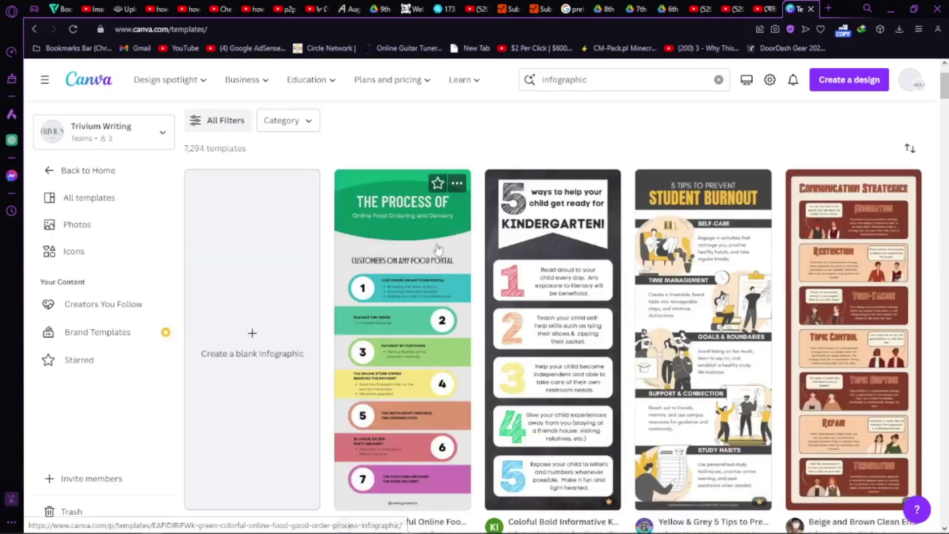
Browse the infographic results and open the Blue Green Gradient Three Step template in a new tab
{"action": "key", "text": "ctrl+minus"}
{"action": "key", "text": "ctrl+minus"}
{"action": "key", "text": "ctrl+minus"}
{"action": "key", "text": "ctrl+minus"}
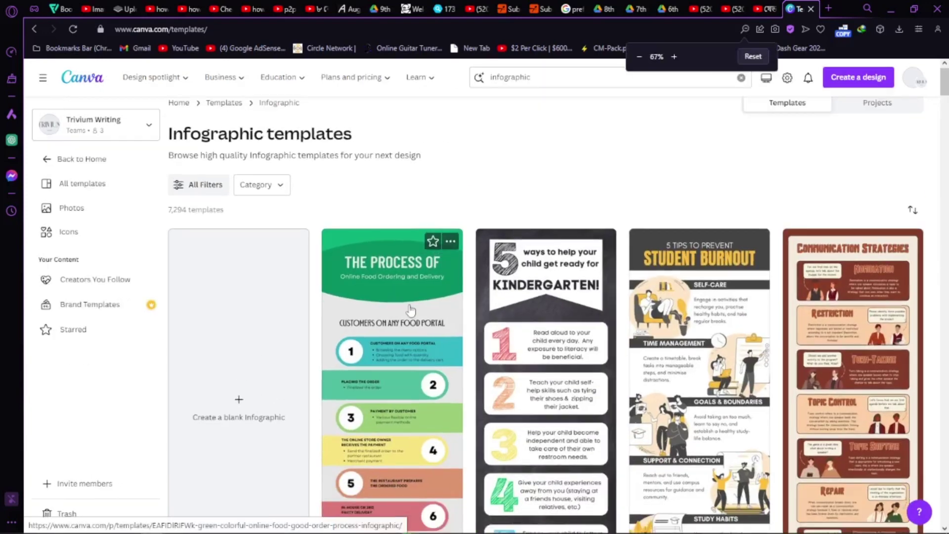
{"action": "key", "text": "ctrl+plus"}
{"action": "key", "text": "ctrl+plus"}
{"action": "key", "text": "ctrl+plus"}
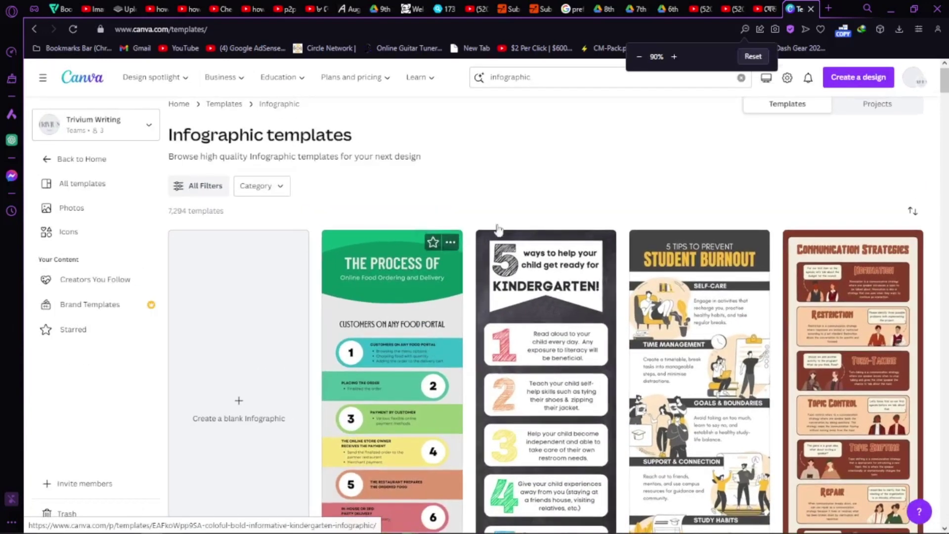
{"action": "scroll", "coordinate": [392, 262], "scroll_direction": "down", "scroll_amount": 2}
{"action": "scroll", "coordinate": [392, 261], "scroll_direction": "down", "scroll_amount": 10}
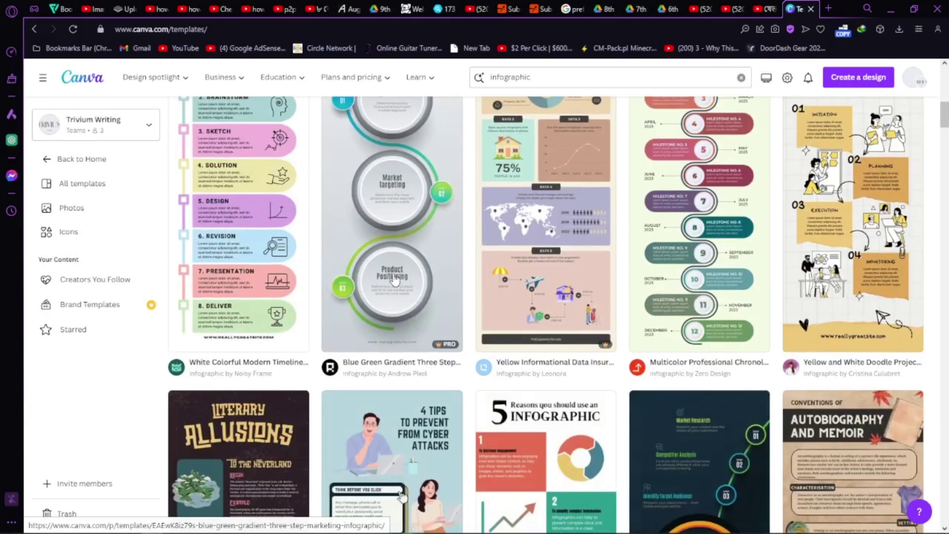
{"action": "scroll", "coordinate": [393, 269], "scroll_direction": "up", "scroll_amount": 4}
{"action": "scroll", "coordinate": [392, 270], "scroll_direction": "up", "scroll_amount": 6}
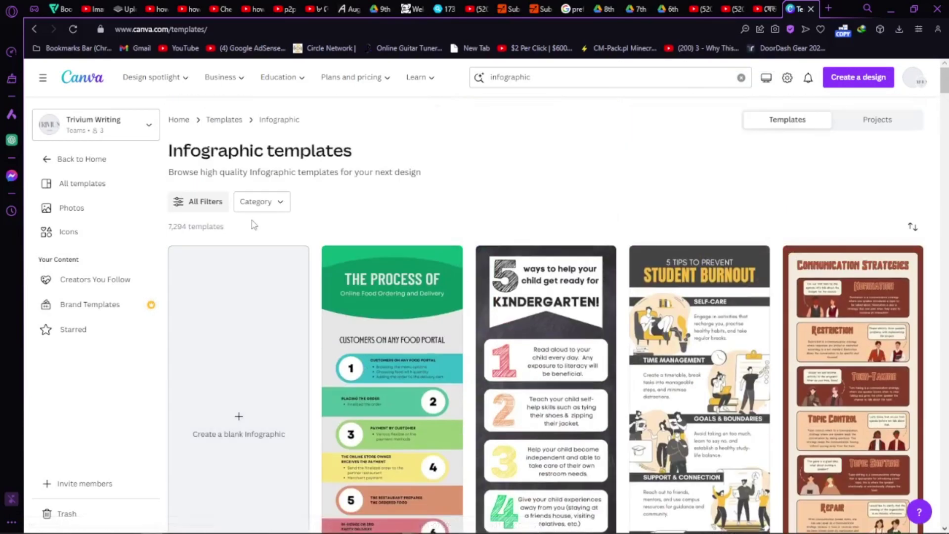
{"action": "left_click", "coordinate": [546, 82]}
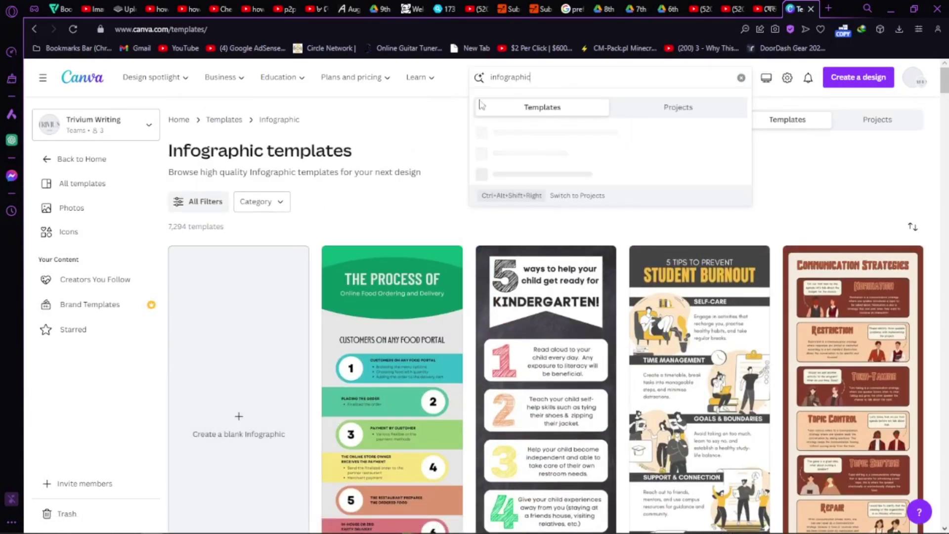
{"action": "left_click", "coordinate": [439, 173]}
{"action": "scroll", "coordinate": [437, 199], "scroll_direction": "down", "scroll_amount": 2}
{"action": "scroll", "coordinate": [437, 200], "scroll_direction": "down", "scroll_amount": 6}
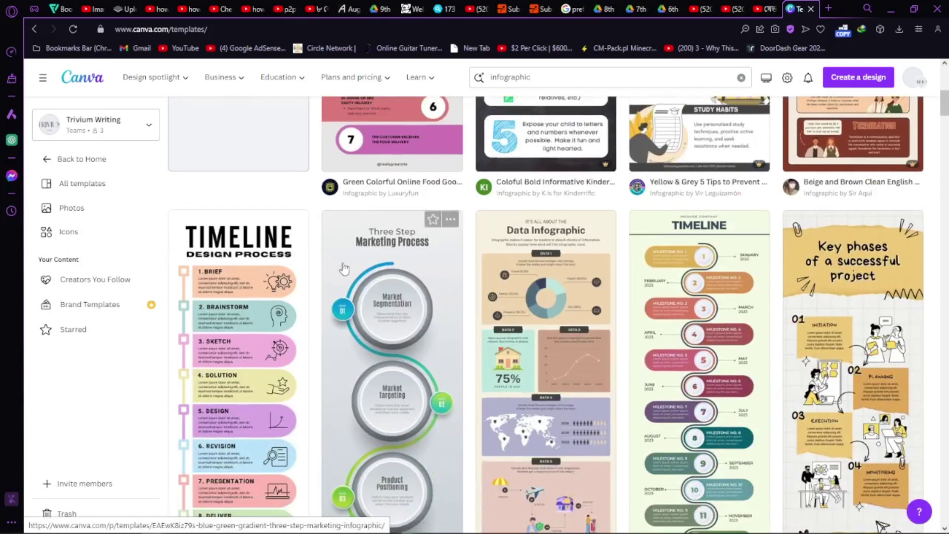
{"action": "middle_click", "coordinate": [435, 208]}
Scroll the results again and start changing the search to 'infographic videos'
{"action": "scroll", "coordinate": [445, 223], "scroll_direction": "up", "scroll_amount": 10}
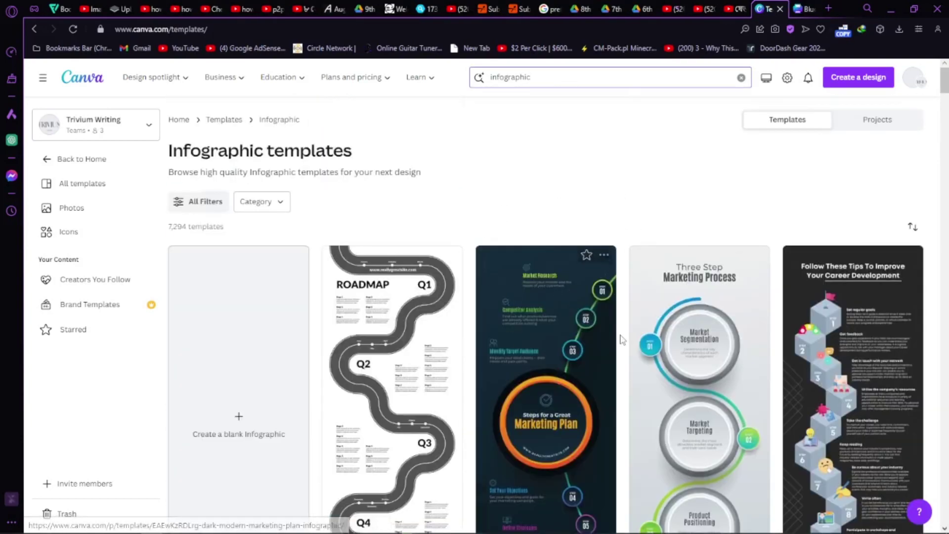
{"action": "scroll", "coordinate": [563, 285], "scroll_direction": "down", "scroll_amount": 7}
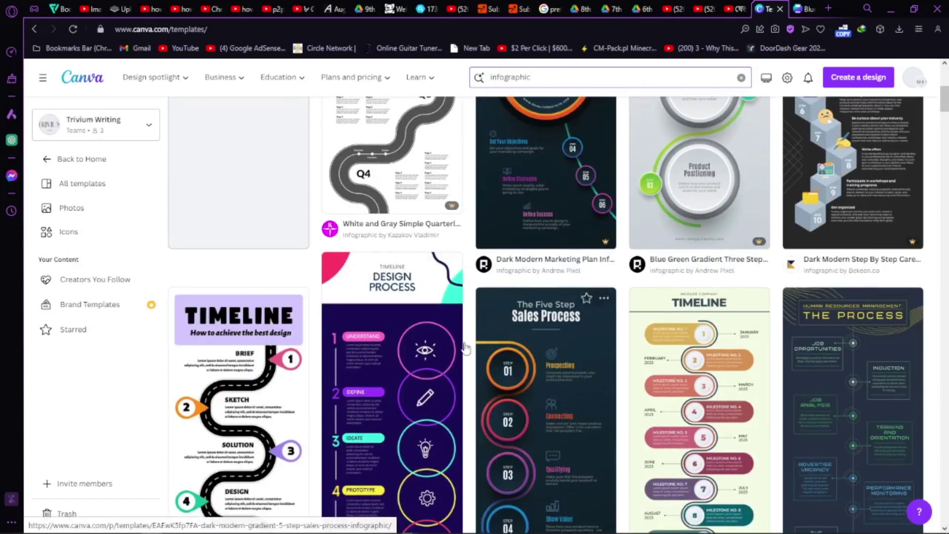
{"action": "scroll", "coordinate": [563, 286], "scroll_direction": "down", "scroll_amount": 3}
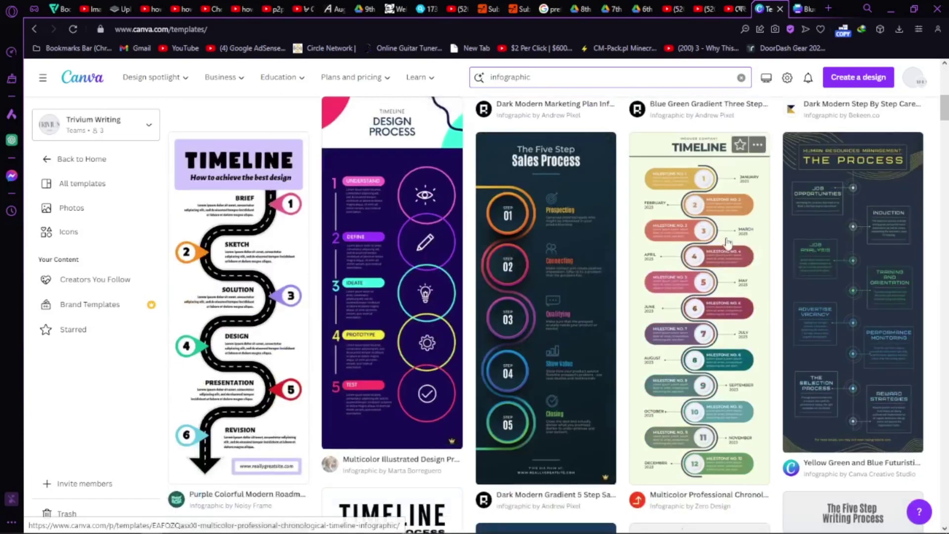
{"action": "scroll", "coordinate": [581, 297], "scroll_direction": "up", "scroll_amount": 5}
{"action": "scroll", "coordinate": [582, 292], "scroll_direction": "up", "scroll_amount": 5}
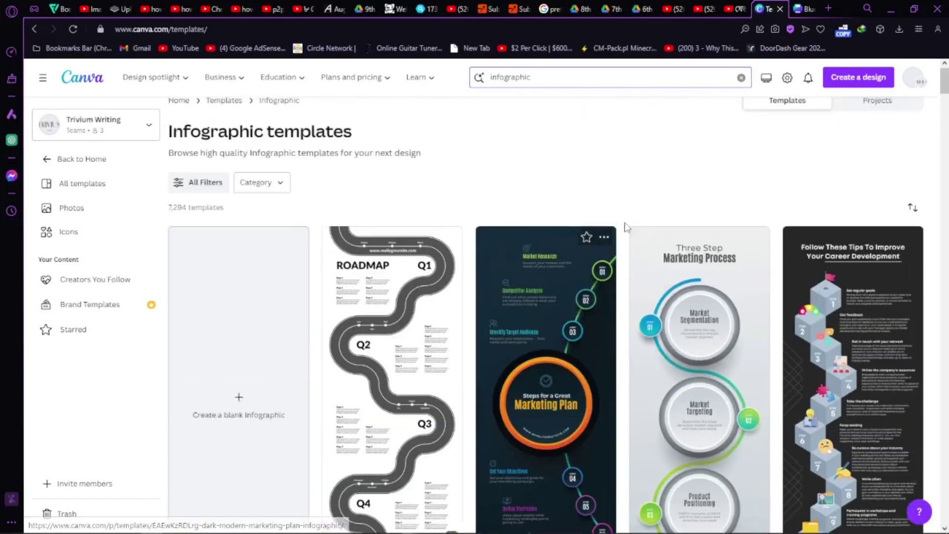
{"action": "left_click", "coordinate": [577, 78]}
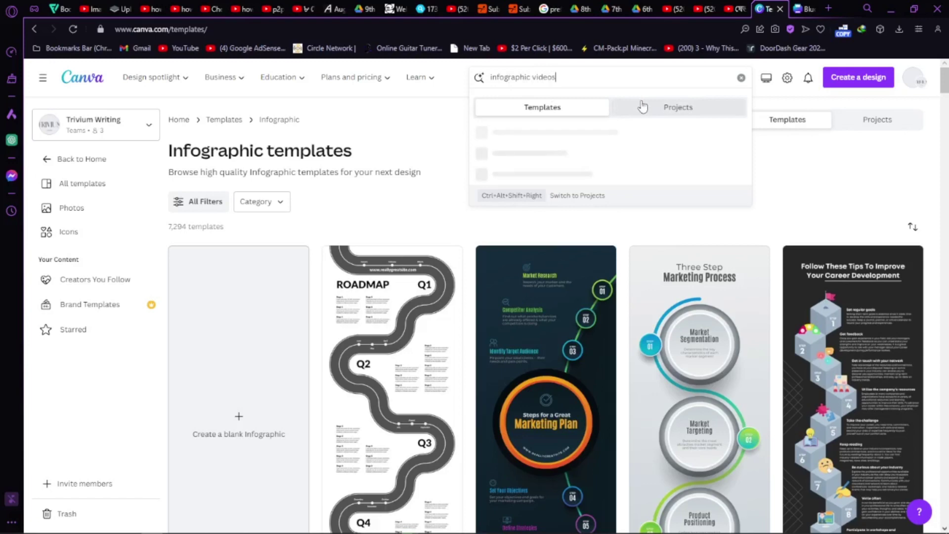
Run the 'infographic videos' search and close the suggestions list
{"action": "left_click", "coordinate": [643, 107]}
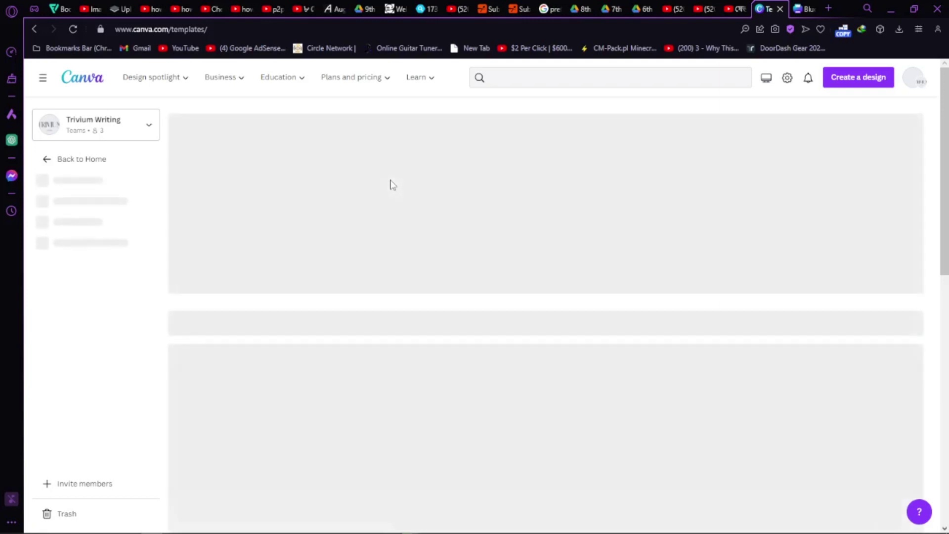
{"action": "scroll", "coordinate": [482, 327], "scroll_direction": "down", "scroll_amount": 1}
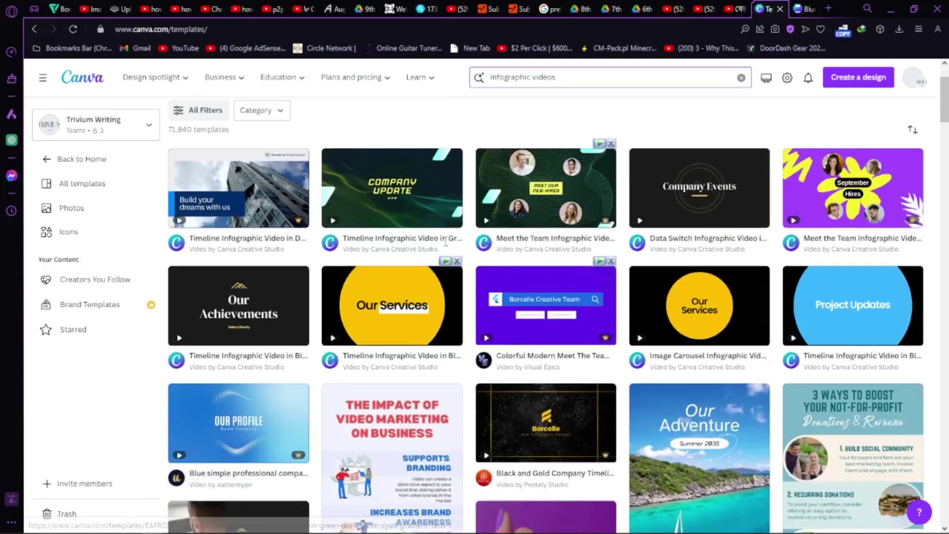
{"action": "left_click", "coordinate": [576, 77]}
{"action": "scroll", "coordinate": [694, 262], "scroll_direction": "down", "scroll_amount": 5}
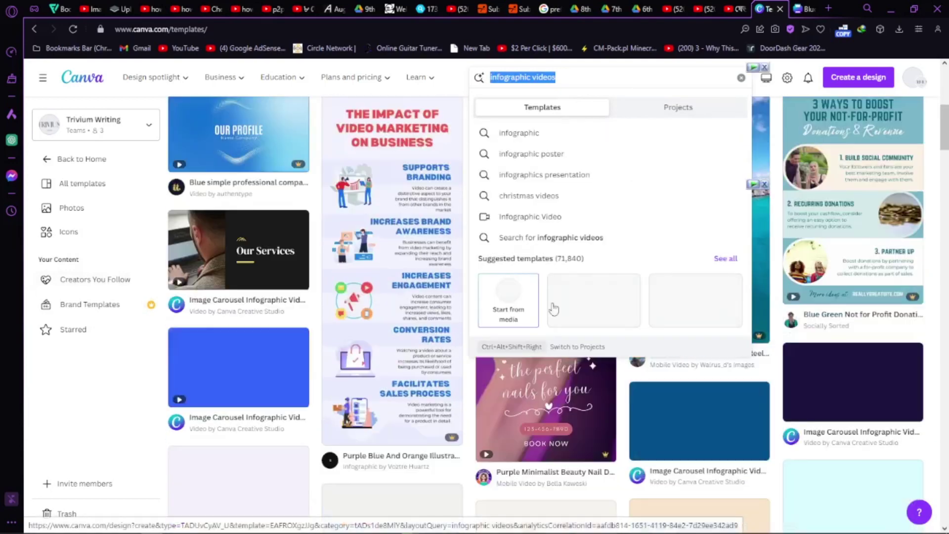
{"action": "left_click", "coordinate": [148, 250]}
Scroll the video results and open the Latest Launches purple rocket carousel template
{"action": "scroll", "coordinate": [622, 318], "scroll_direction": "down", "scroll_amount": 5}
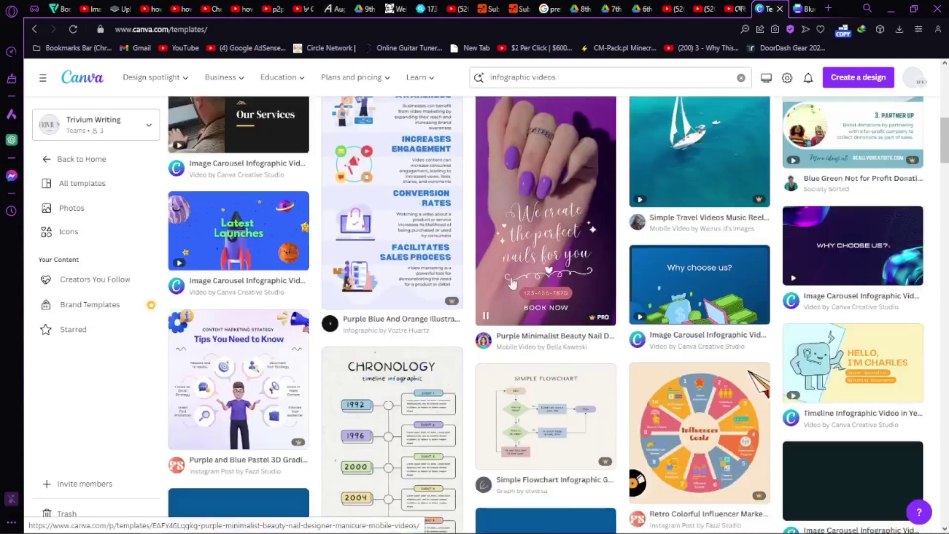
{"action": "scroll", "coordinate": [622, 319], "scroll_direction": "down", "scroll_amount": 2}
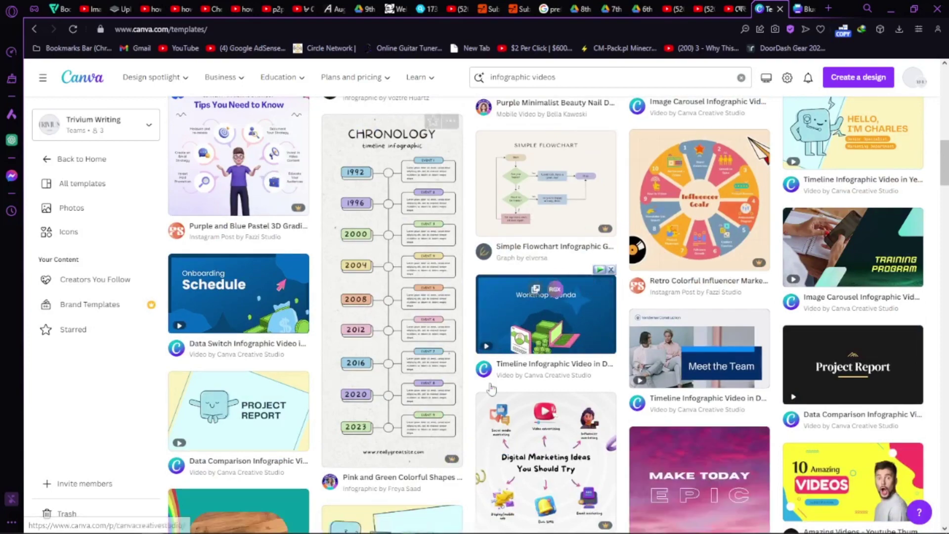
{"action": "scroll", "coordinate": [501, 368], "scroll_direction": "down", "scroll_amount": 7}
{"action": "scroll", "coordinate": [501, 368], "scroll_direction": "down", "scroll_amount": 4}
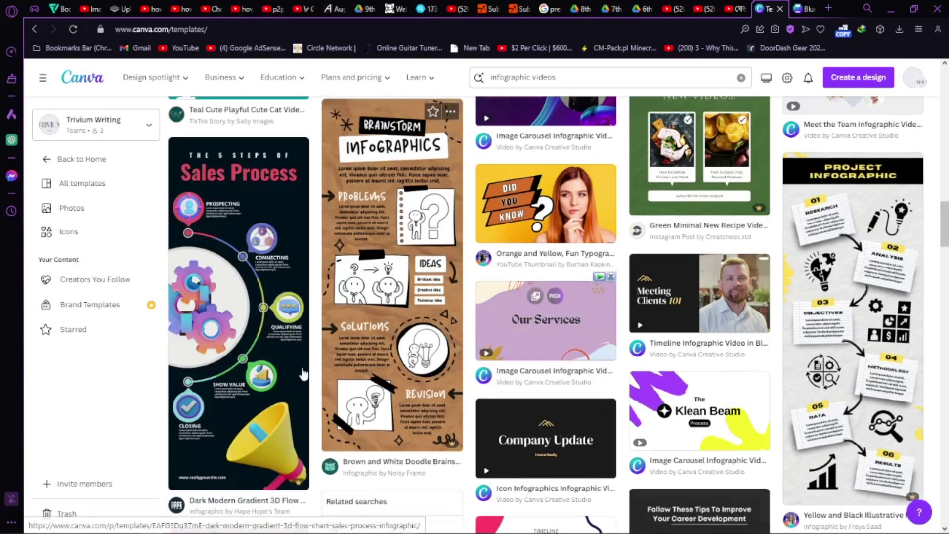
{"action": "scroll", "coordinate": [387, 411], "scroll_direction": "up", "scroll_amount": 7}
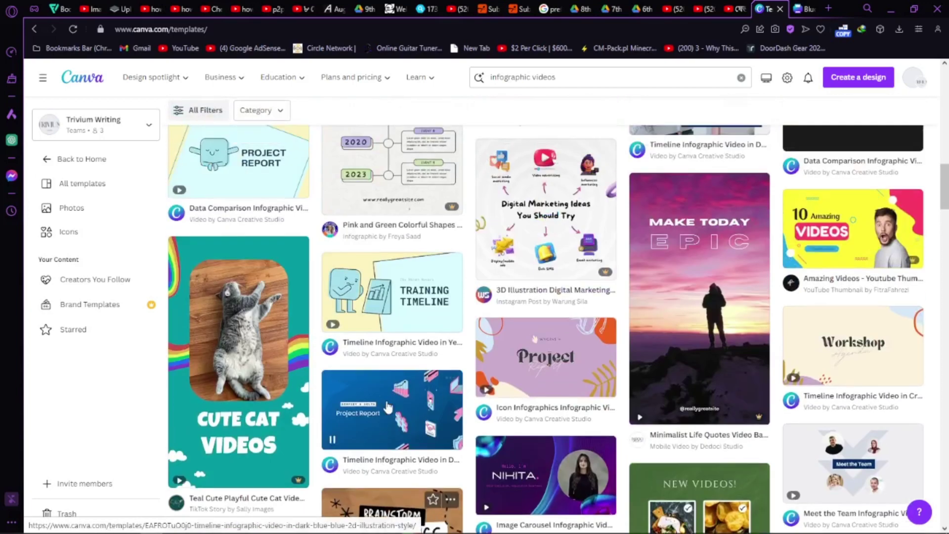
{"action": "scroll", "coordinate": [387, 406], "scroll_direction": "up", "scroll_amount": 3}
{"action": "scroll", "coordinate": [651, 346], "scroll_direction": "down", "scroll_amount": 2}
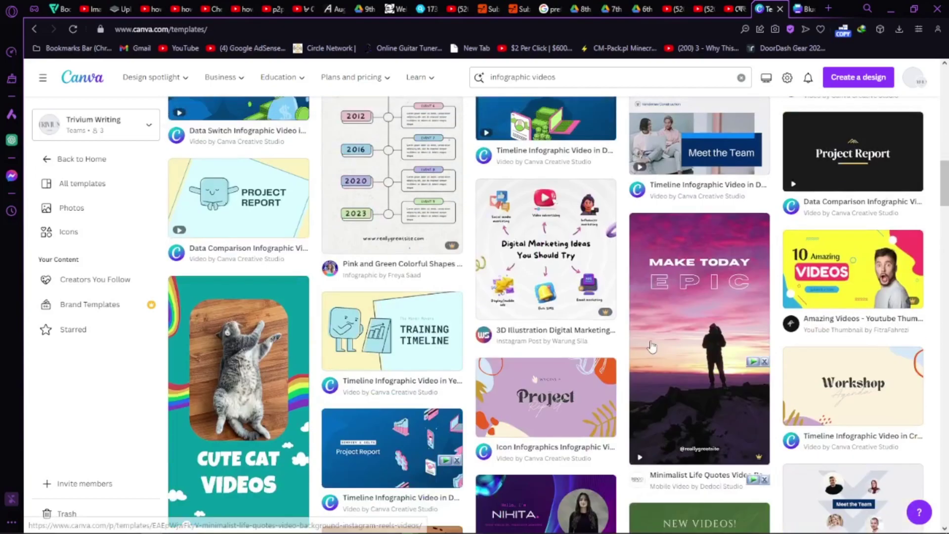
{"action": "scroll", "coordinate": [652, 346], "scroll_direction": "up", "scroll_amount": 5}
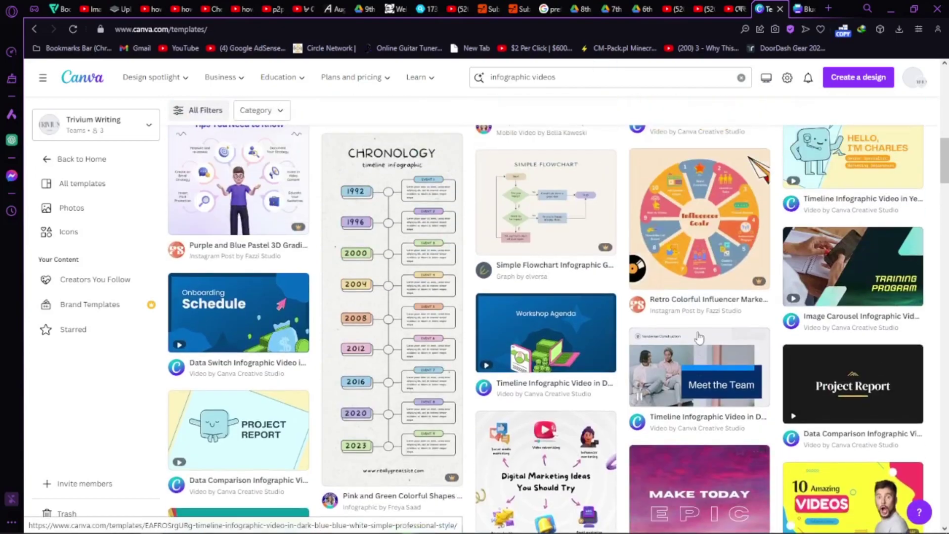
{"action": "scroll", "coordinate": [699, 337], "scroll_direction": "up", "scroll_amount": 8}
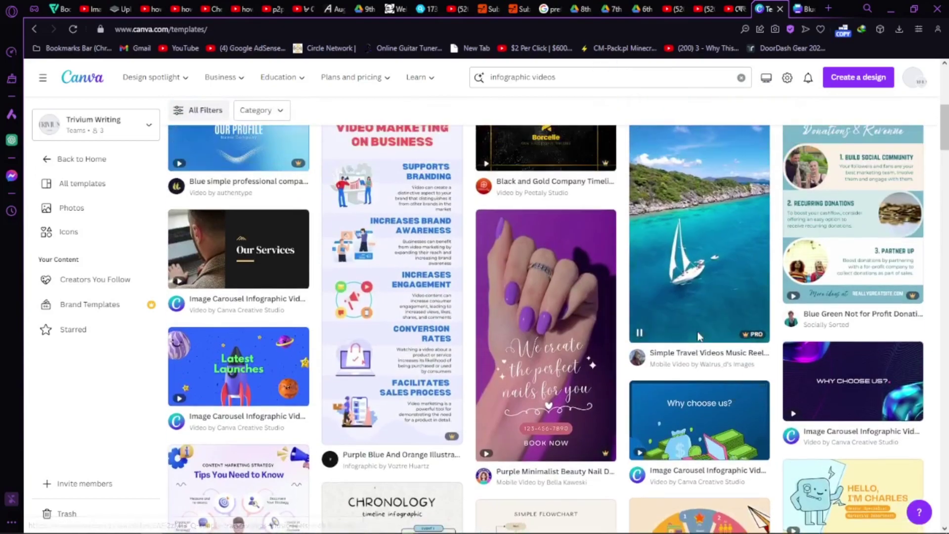
{"action": "left_click", "coordinate": [237, 399]}
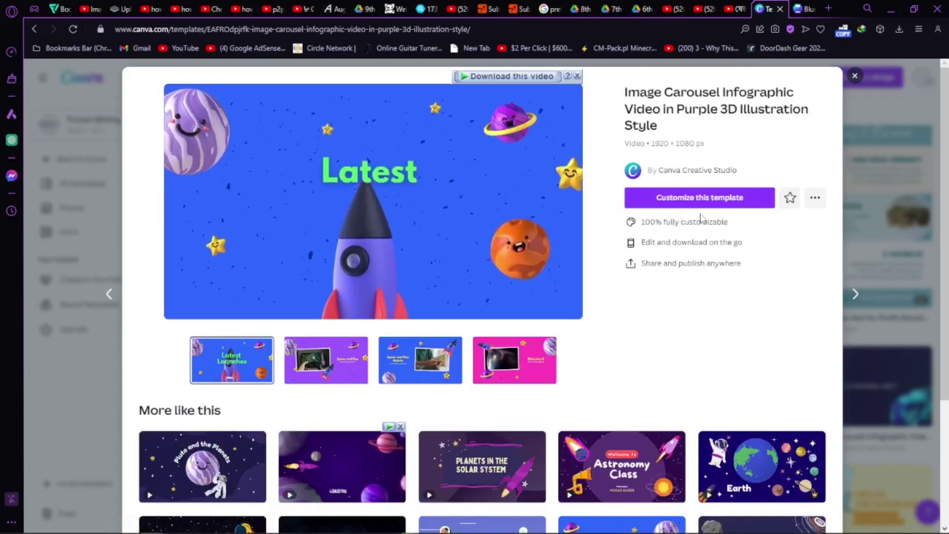
Customize the Latest Launches template to open it as an editable four-scene video
{"action": "left_click", "coordinate": [718, 198]}
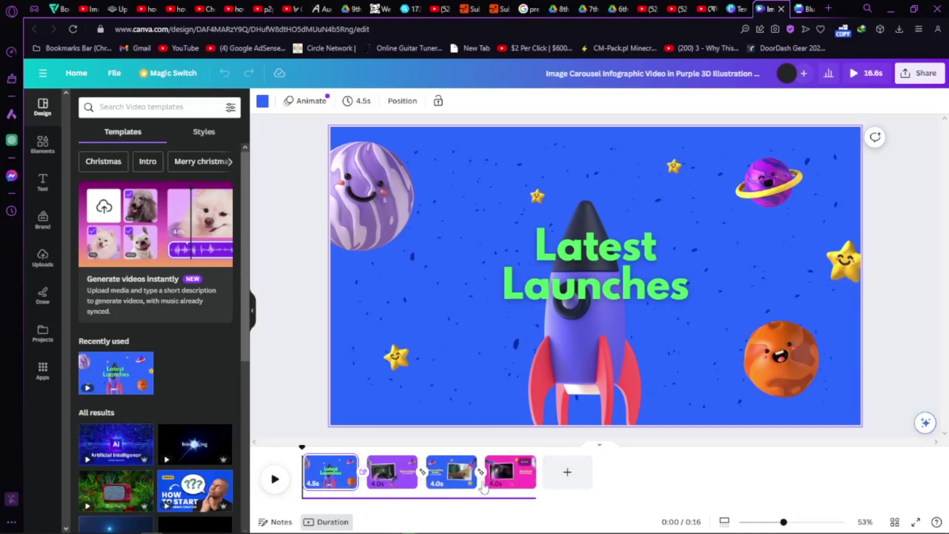
{"action": "left_click", "coordinate": [274, 480]}
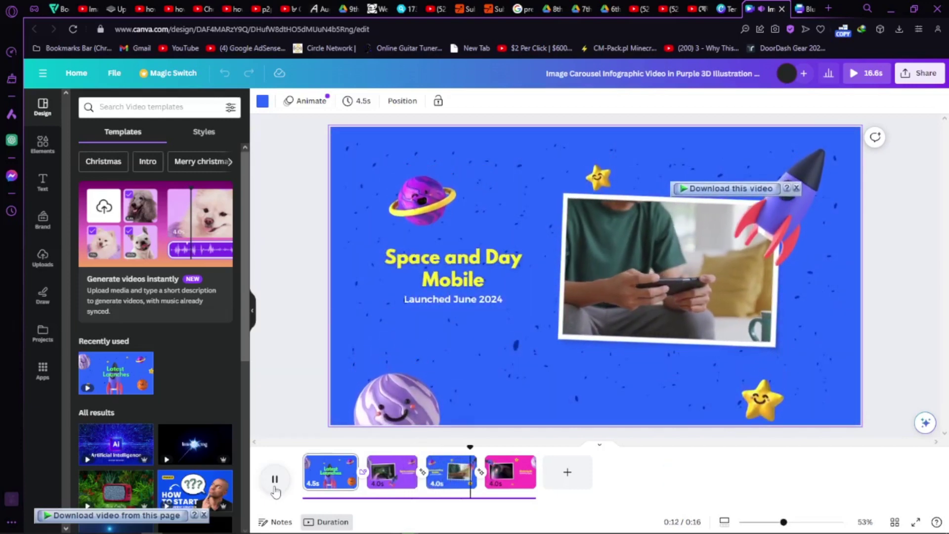
{"action": "left_click", "coordinate": [274, 479]}
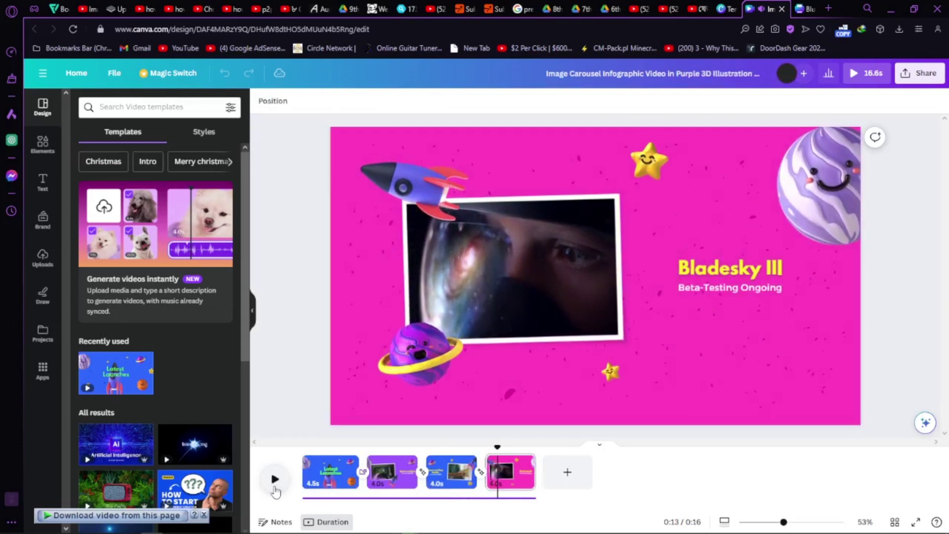
{"action": "left_click", "coordinate": [307, 465]}
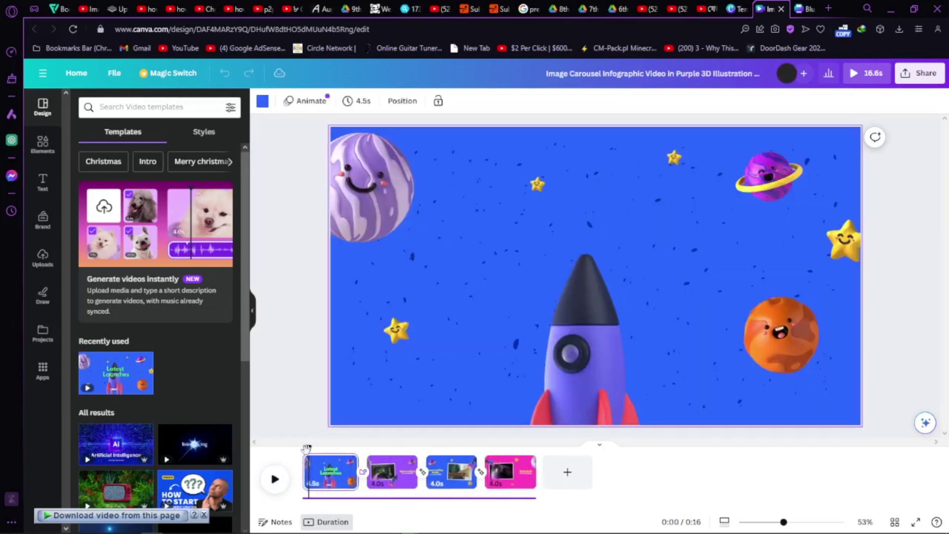
{"action": "left_click_drag", "start_coordinate": [308, 450], "coordinate": [321, 456]}
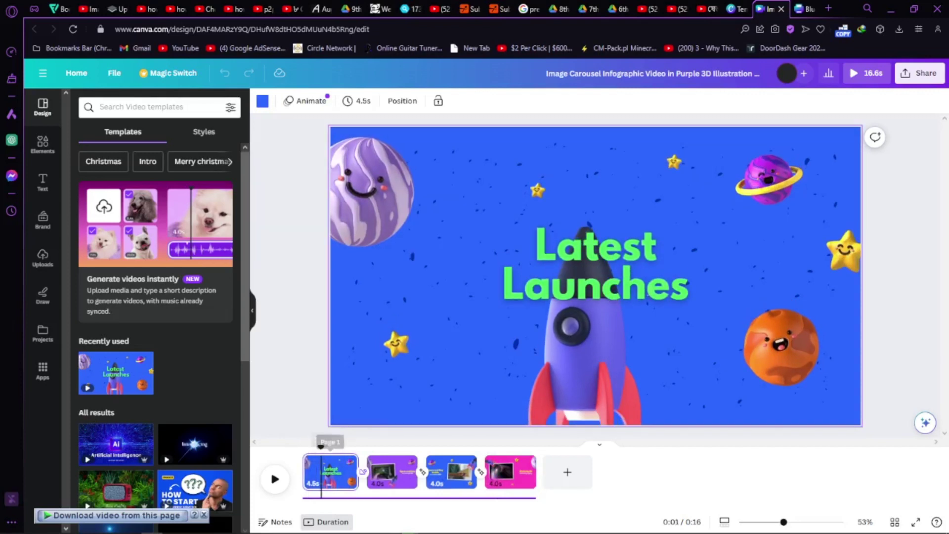
Replace the two-line Latest Launches heading with 'How to infograph', capital H
{"action": "double_click", "coordinate": [587, 294]}
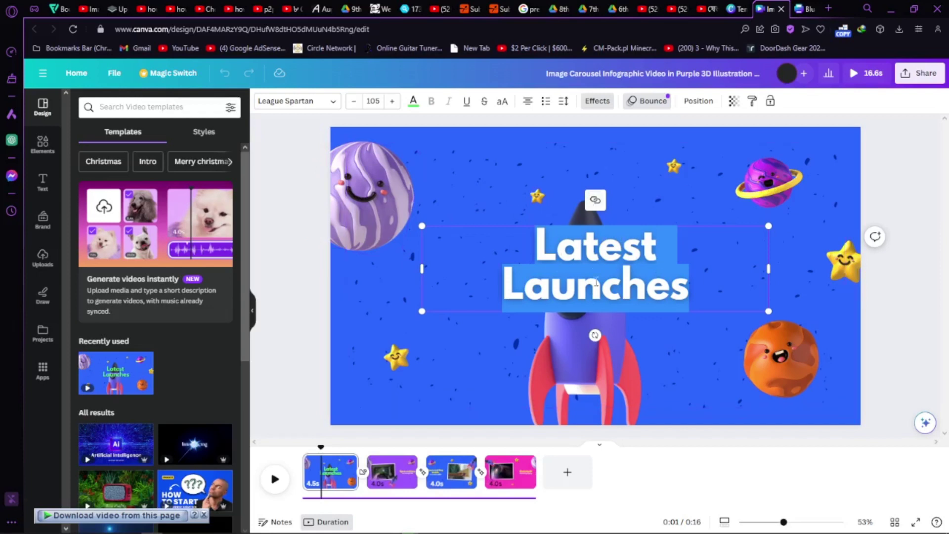
{"action": "left_click", "coordinate": [650, 261]}
{"action": "left_click_drag", "start_coordinate": [688, 299], "coordinate": [650, 262]}
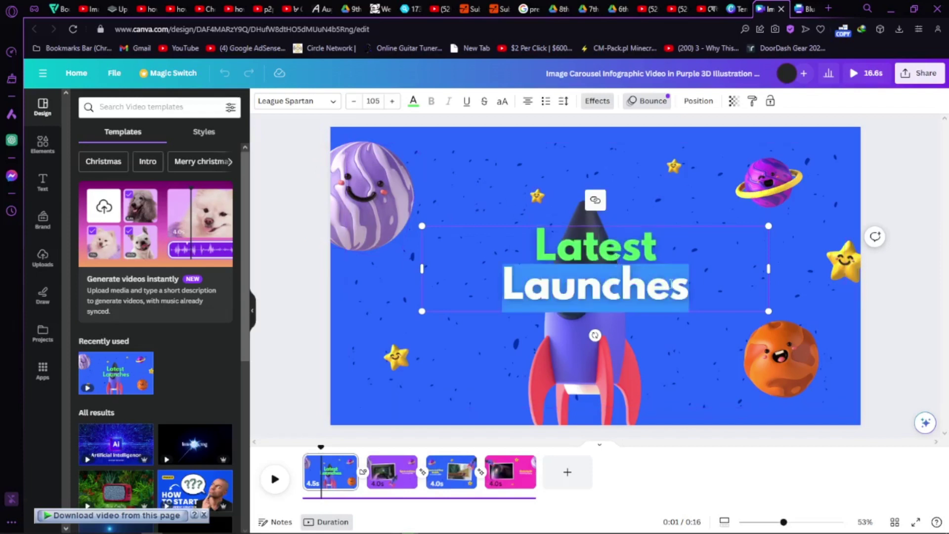
{"action": "left_click_drag", "start_coordinate": [694, 293], "coordinate": [526, 244]}
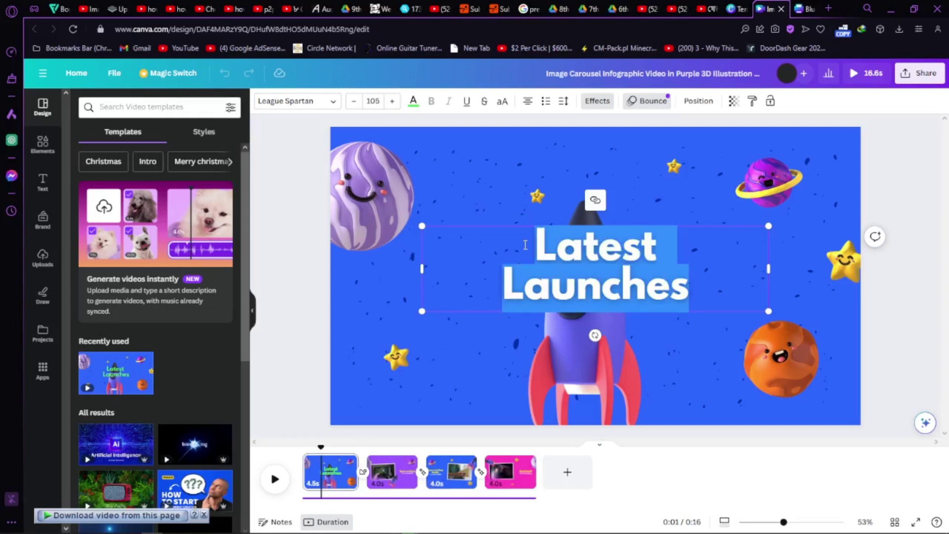
{"action": "type", "text": "how"}
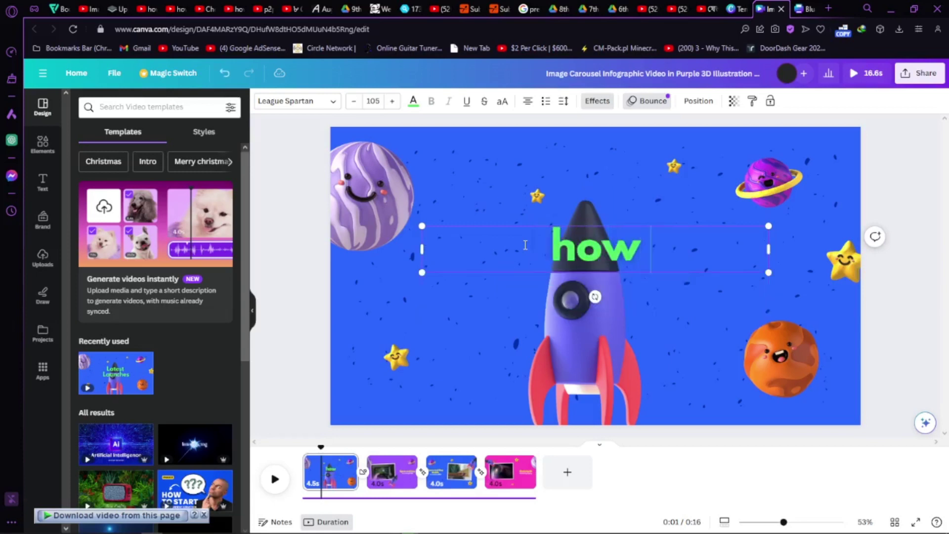
{"action": "type", "text": " to infograph"}
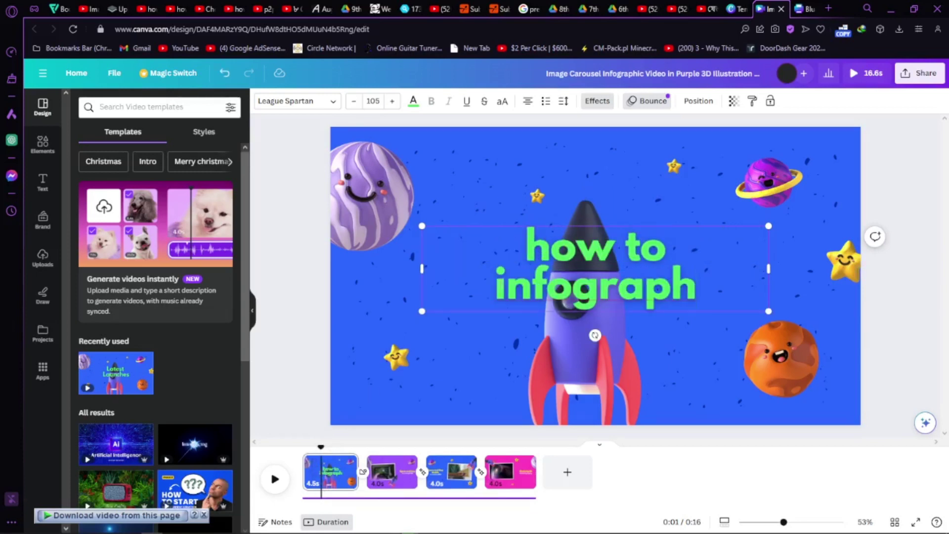
{"action": "left_click", "coordinate": [554, 242]}
{"action": "key", "text": "BackSpace"}
{"action": "type", "text": "H"}
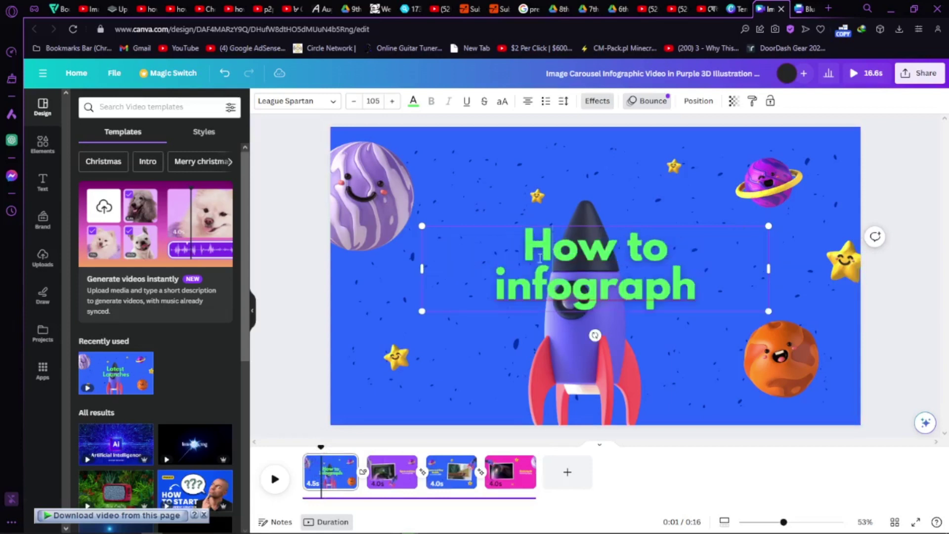
Play the first slide from the start to check the new title
{"action": "left_click", "coordinate": [303, 472]}
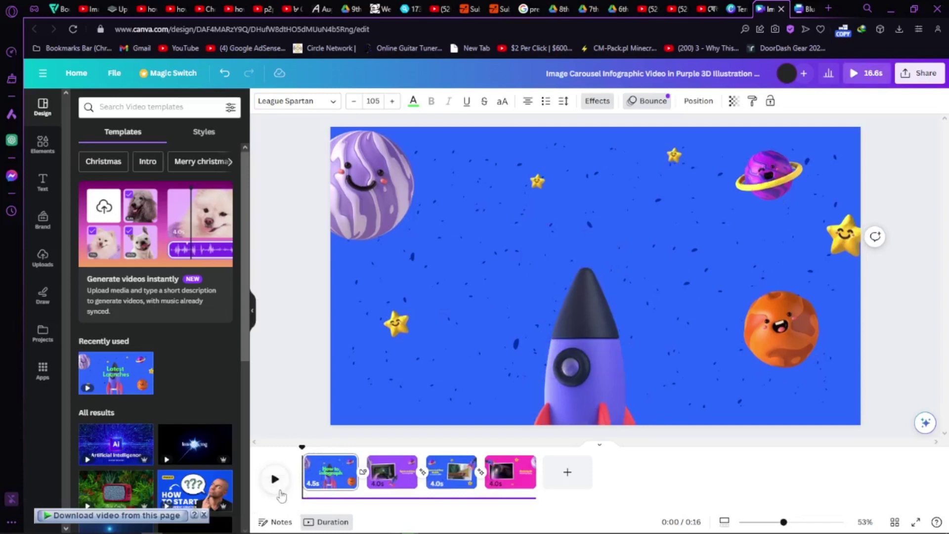
{"action": "left_click", "coordinate": [274, 482]}
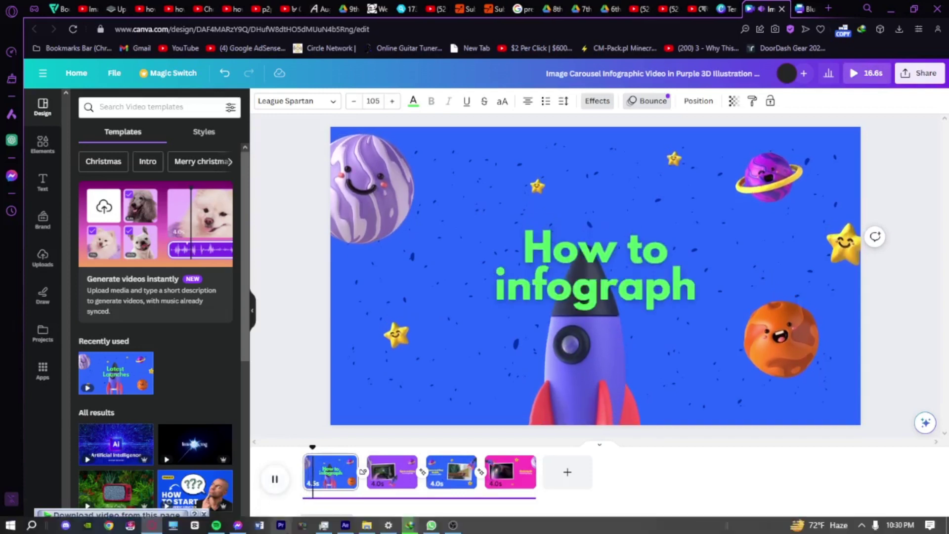
{"action": "left_click", "coordinate": [275, 482]}
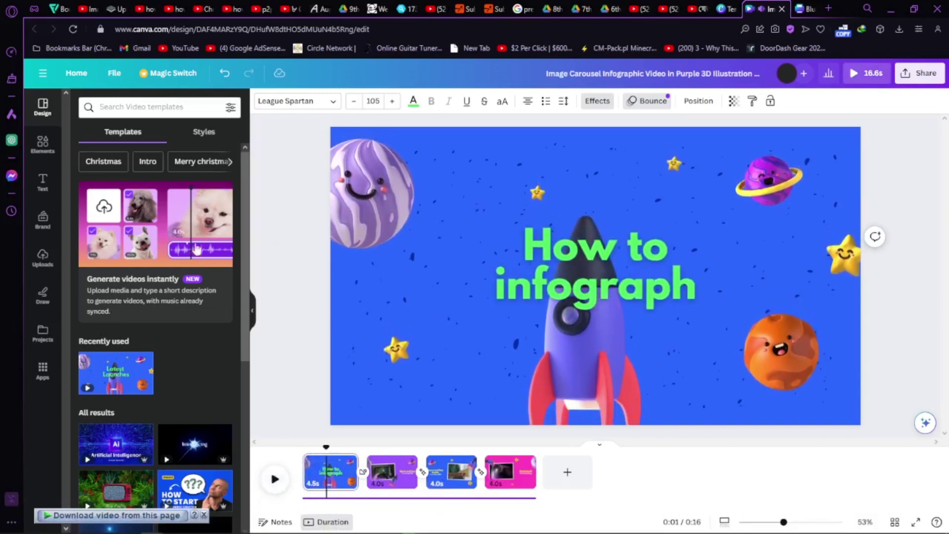
Select the heading, browse font and colour combinations, then move on to page 2
{"action": "left_click", "coordinate": [591, 277]}
{"action": "left_click", "coordinate": [591, 277]}
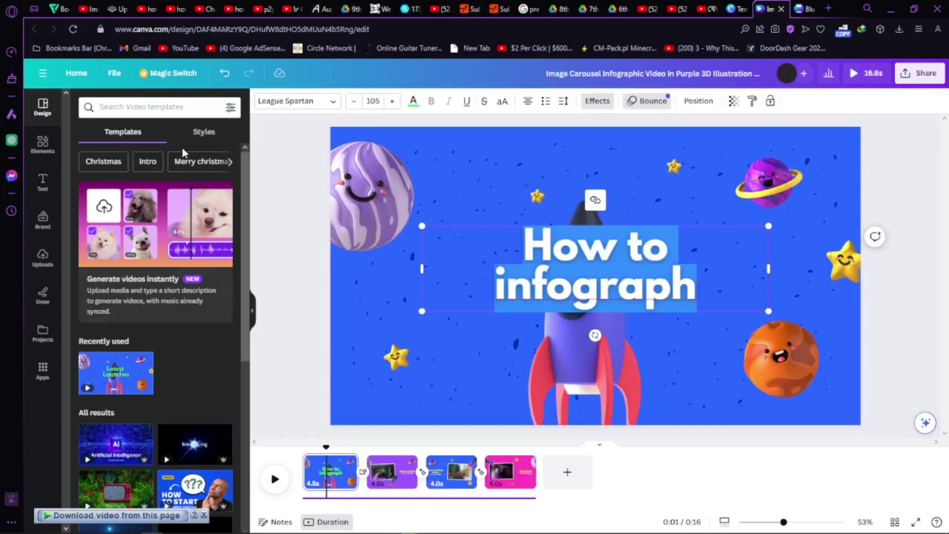
{"action": "left_click", "coordinate": [198, 141]}
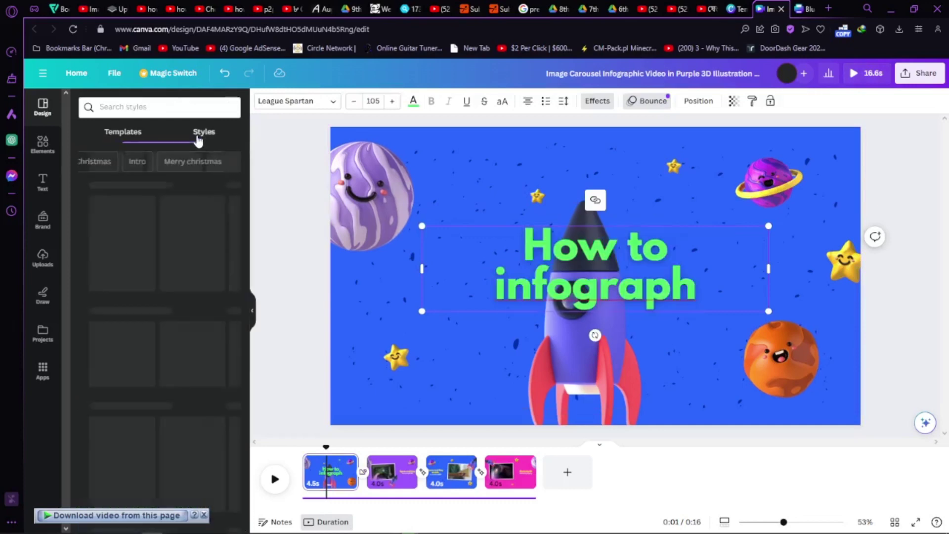
{"action": "left_click", "coordinate": [131, 136]}
{"action": "scroll", "coordinate": [158, 297], "scroll_direction": "down", "scroll_amount": 5}
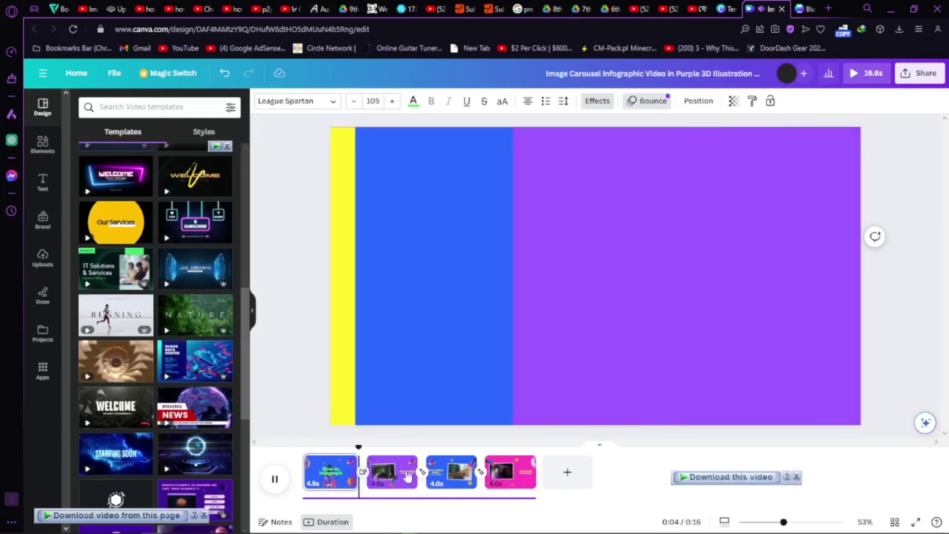
{"action": "left_click", "coordinate": [406, 465]}
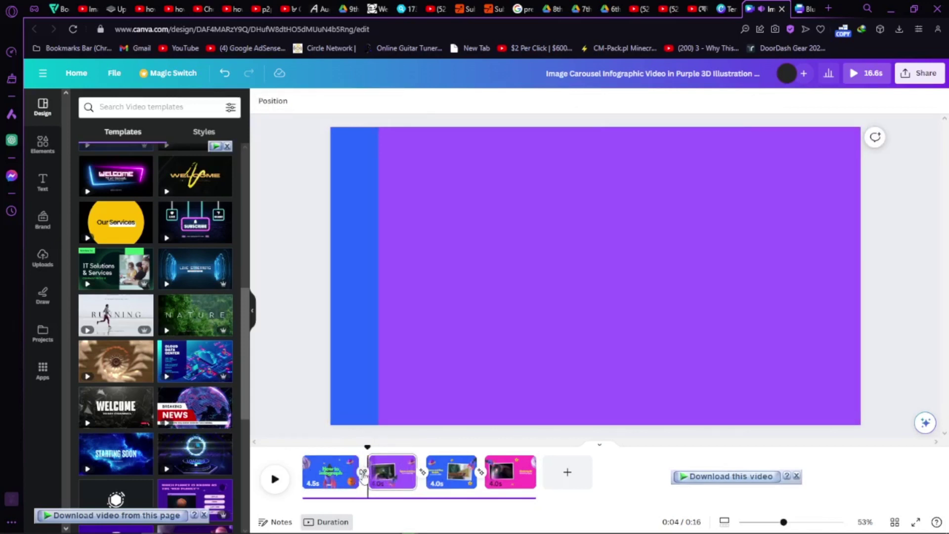
{"action": "left_click", "coordinate": [363, 474]}
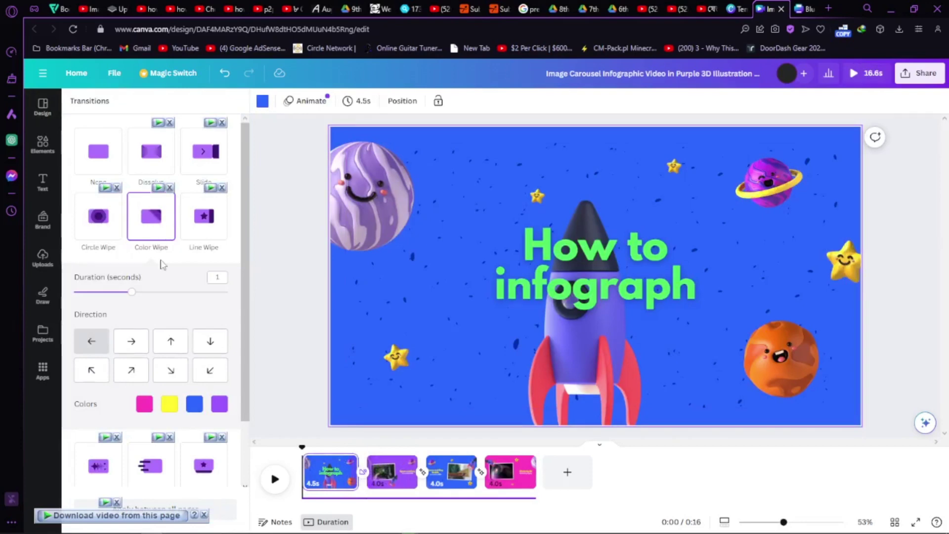
After trying Dissolve, Slide, Line Wipe and Flow, apply Color Wipe and preview it
{"action": "left_click", "coordinate": [153, 158]}
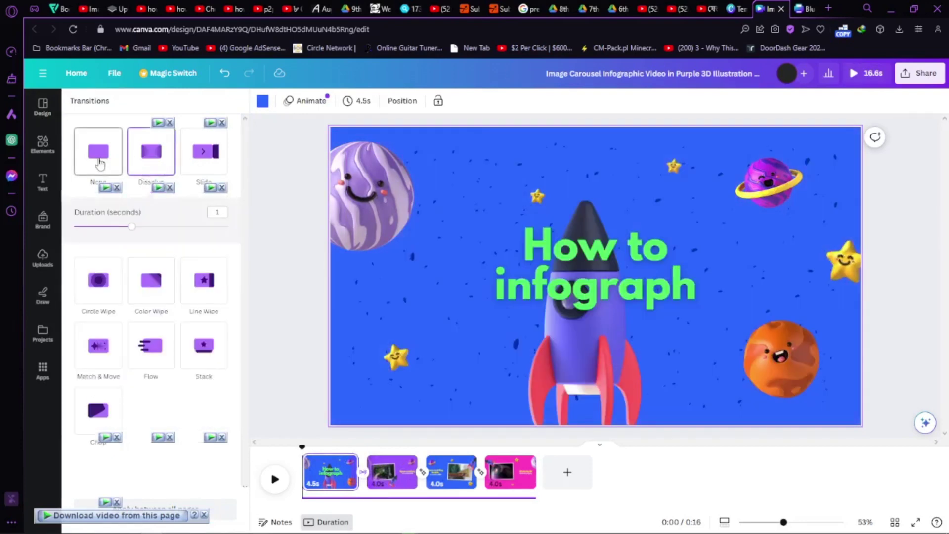
{"action": "left_click", "coordinate": [105, 153]}
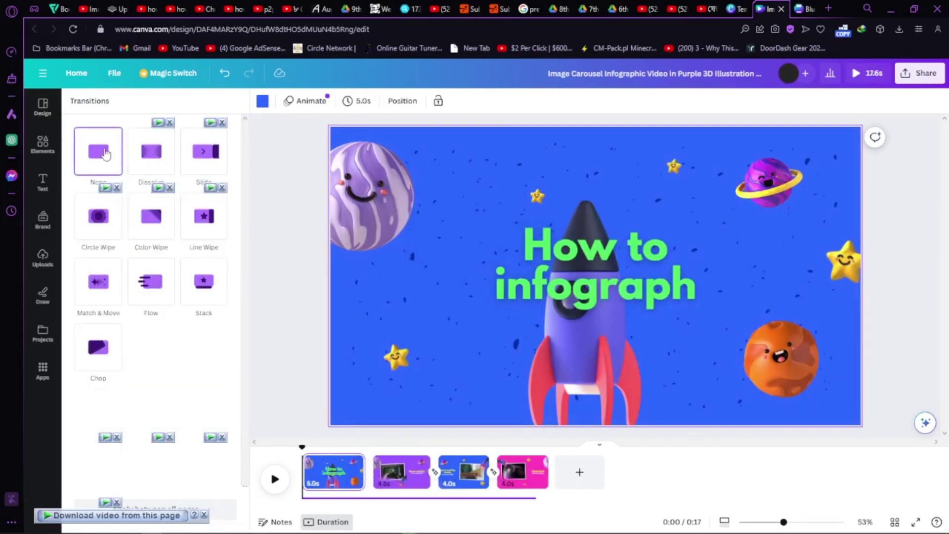
{"action": "left_click", "coordinate": [193, 156]}
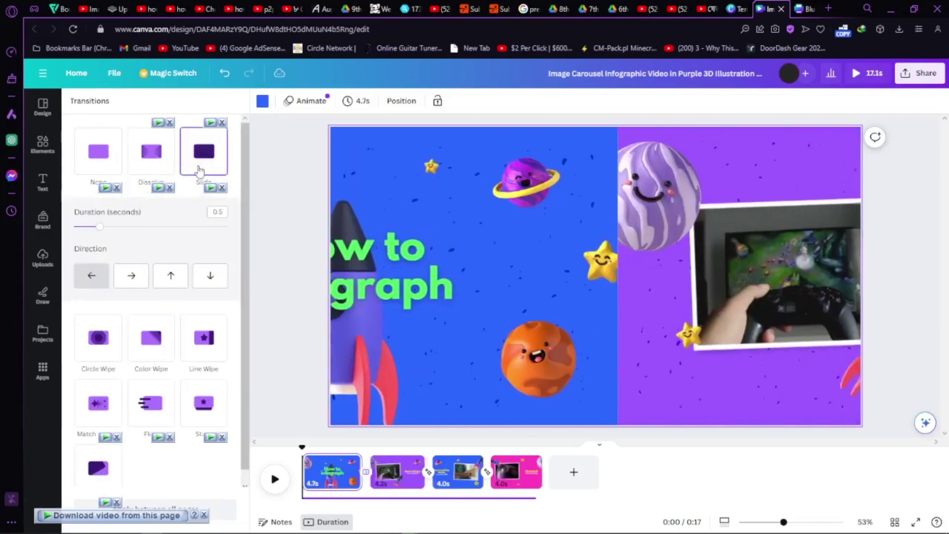
{"action": "left_click", "coordinate": [208, 340]}
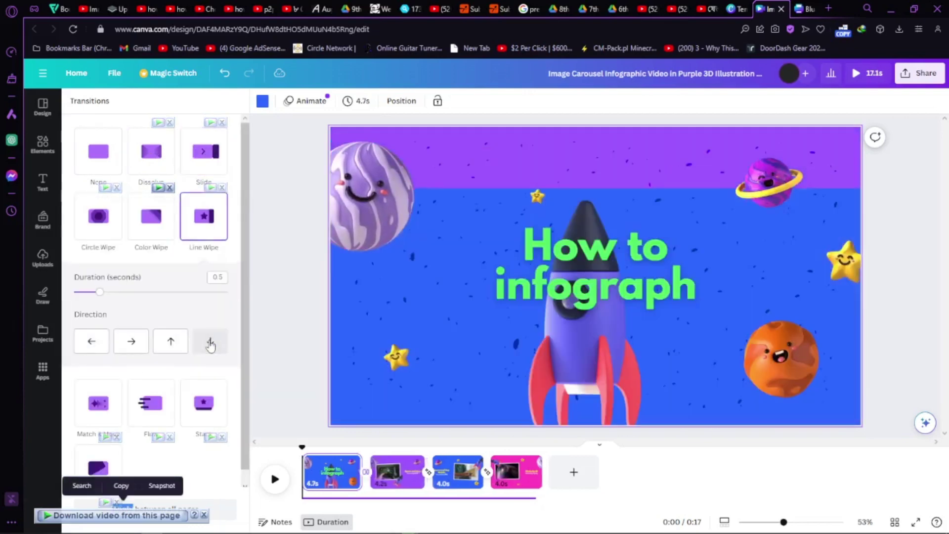
{"action": "left_click", "coordinate": [210, 341]}
{"action": "left_click", "coordinate": [164, 400]}
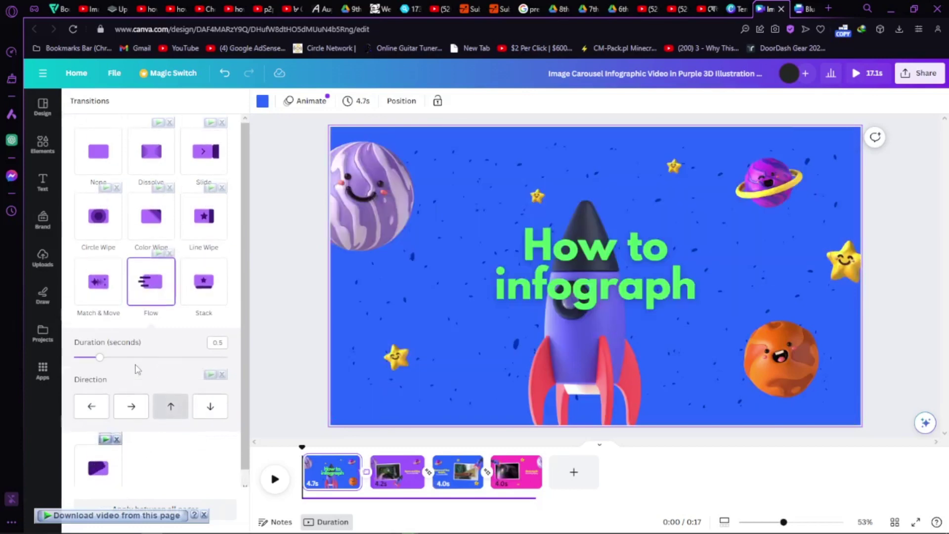
{"action": "left_click", "coordinate": [152, 230]}
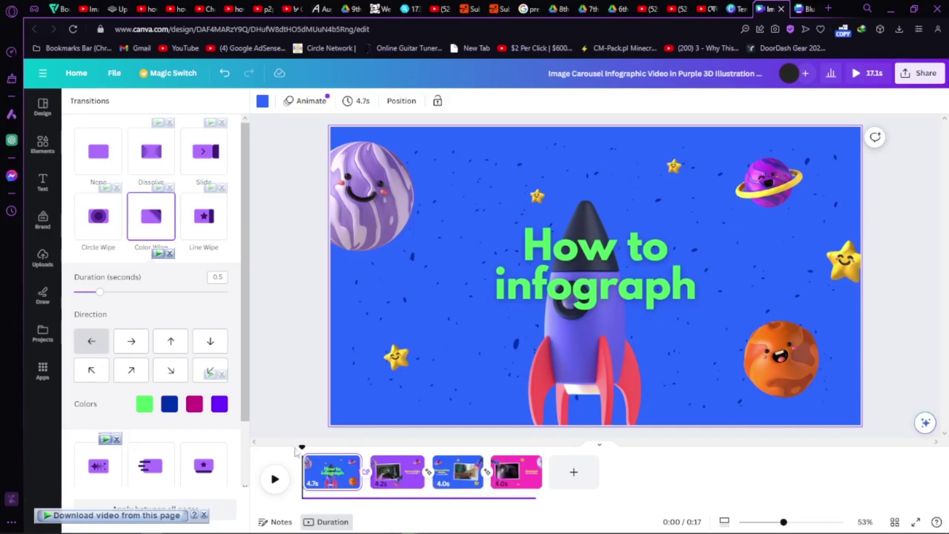
{"action": "left_click_drag", "start_coordinate": [300, 447], "coordinate": [356, 447]}
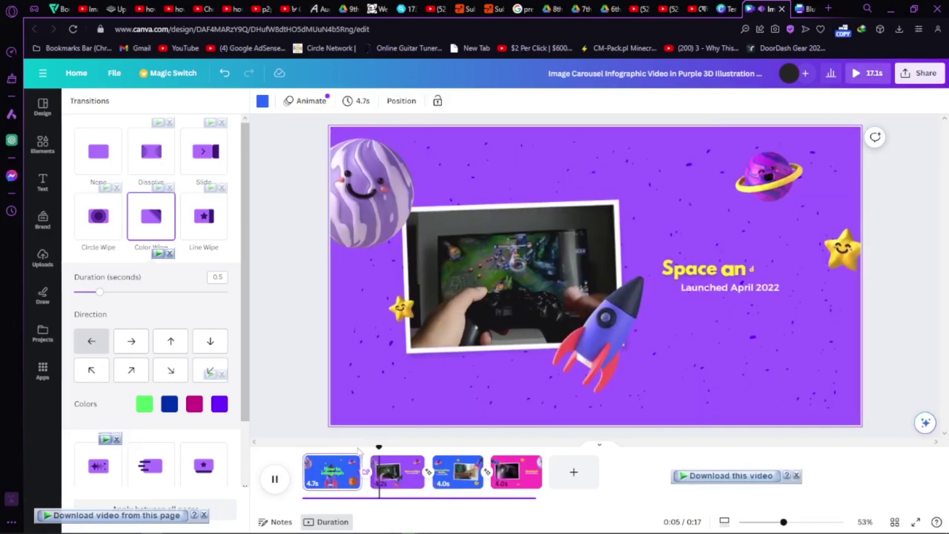
{"action": "left_click", "coordinate": [396, 450]}
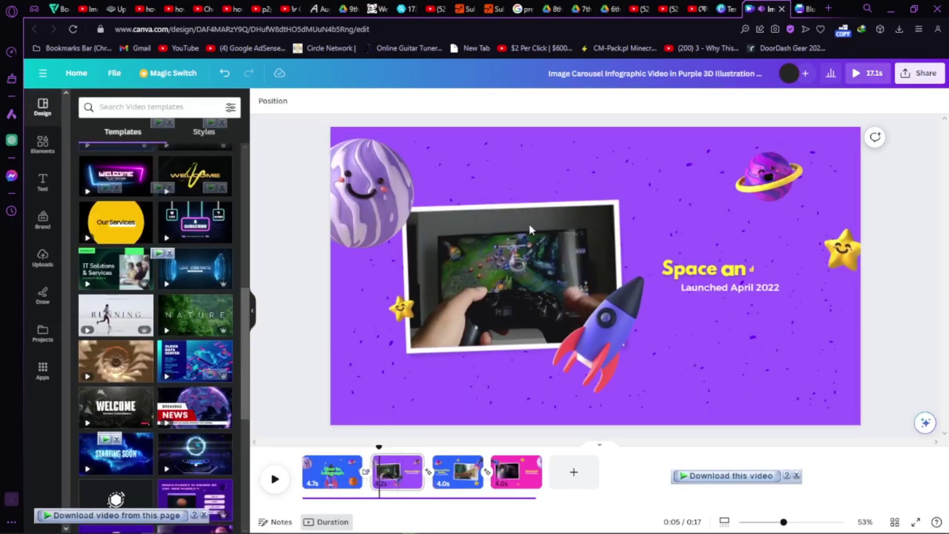
Nudge the framed gameplay video left and enlarge the clip inside its white frame
{"action": "left_click", "coordinate": [509, 310]}
{"action": "left_click_drag", "start_coordinate": [517, 299], "coordinate": [470, 303]}
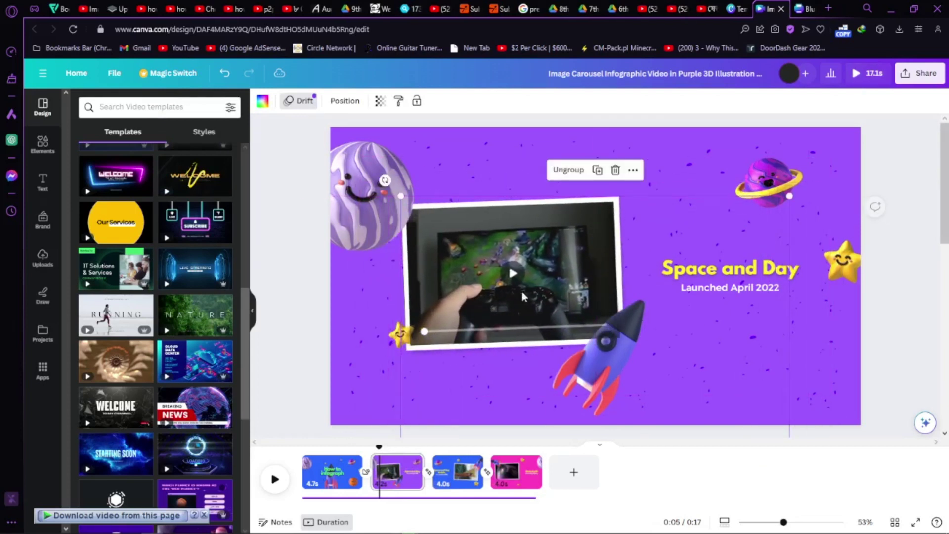
{"action": "double_click", "coordinate": [566, 267]}
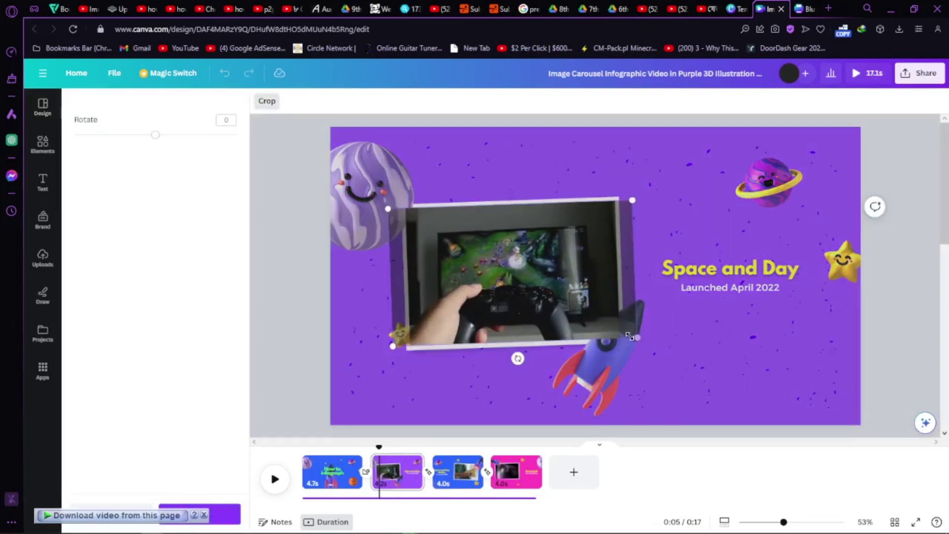
{"action": "left_click_drag", "start_coordinate": [635, 338], "coordinate": [684, 352]}
{"action": "left_click", "coordinate": [577, 305]}
{"action": "key", "text": "Escape"}
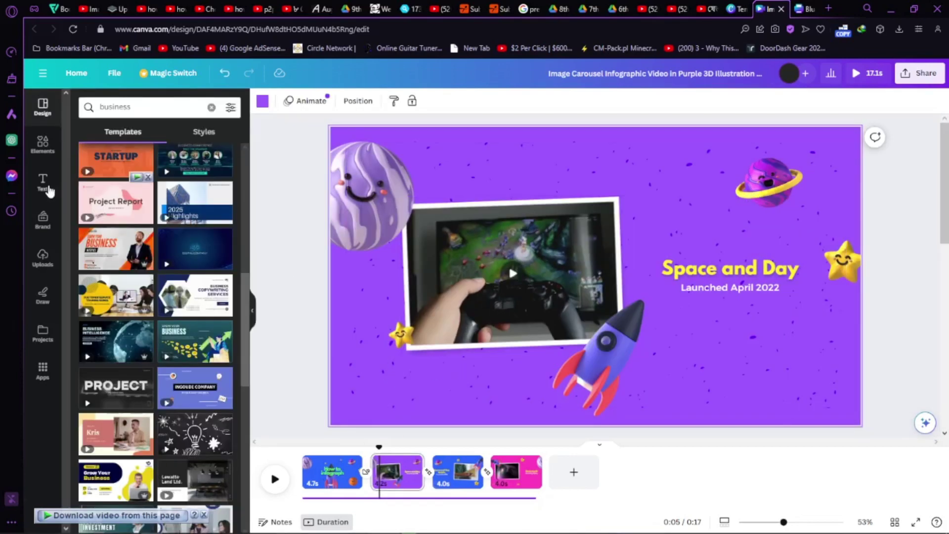
Search the Elements library for 'business'
{"action": "left_click", "coordinate": [47, 149]}
{"action": "left_click", "coordinate": [125, 108]}
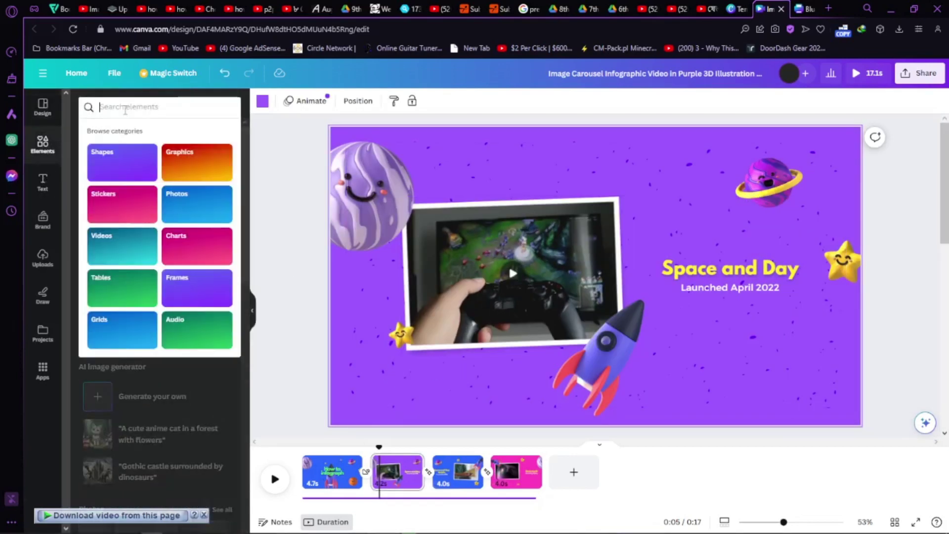
{"action": "type", "text": "nus"}
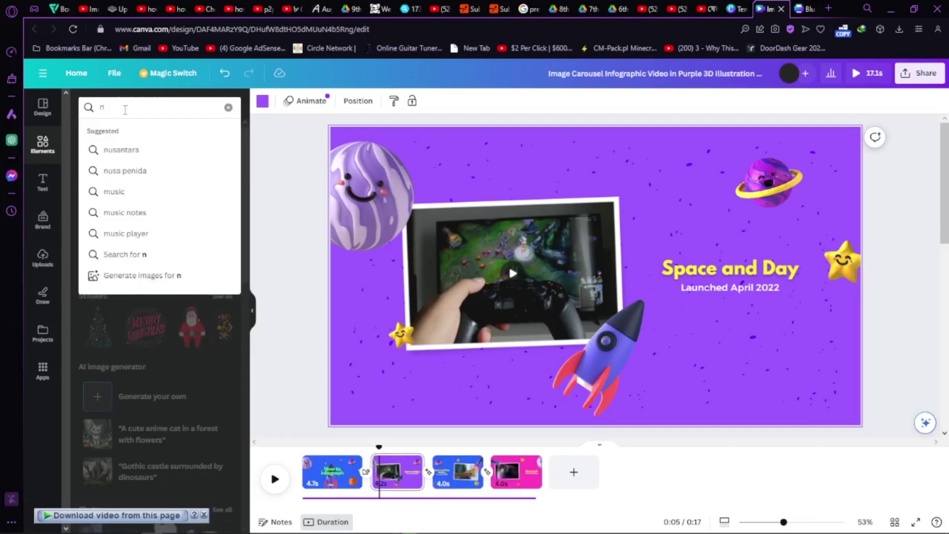
{"action": "key", "text": "BackSpace"}
{"action": "type", "text": "bus"}
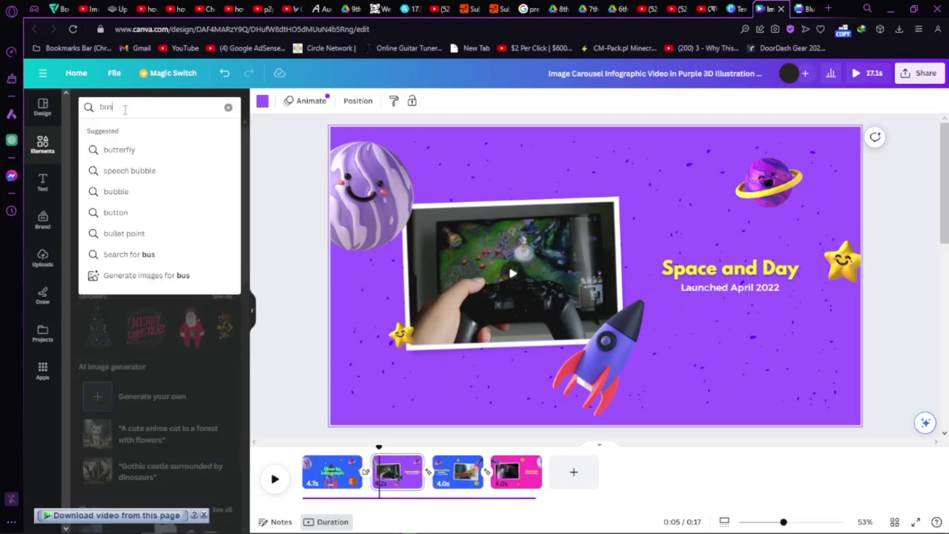
{"action": "type", "text": "in"}
{"action": "left_click", "coordinate": [121, 150]}
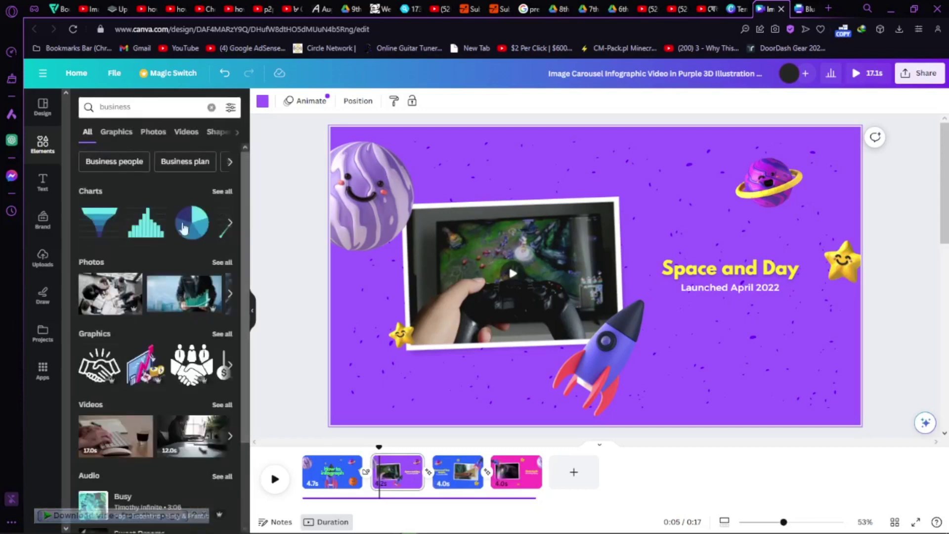
{"action": "scroll", "coordinate": [140, 307], "scroll_direction": "down", "scroll_amount": 2}
{"action": "scroll", "coordinate": [157, 329], "scroll_direction": "up", "scroll_amount": 2}
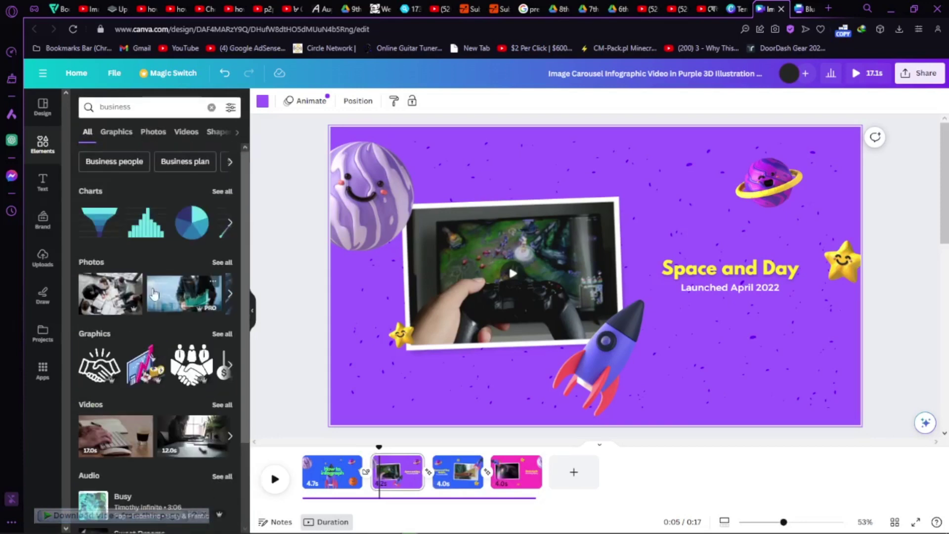
Filter the business results to Videos and scroll through the clips
{"action": "left_click", "coordinate": [229, 299]}
{"action": "scroll", "coordinate": [180, 310], "scroll_direction": "down", "scroll_amount": 3}
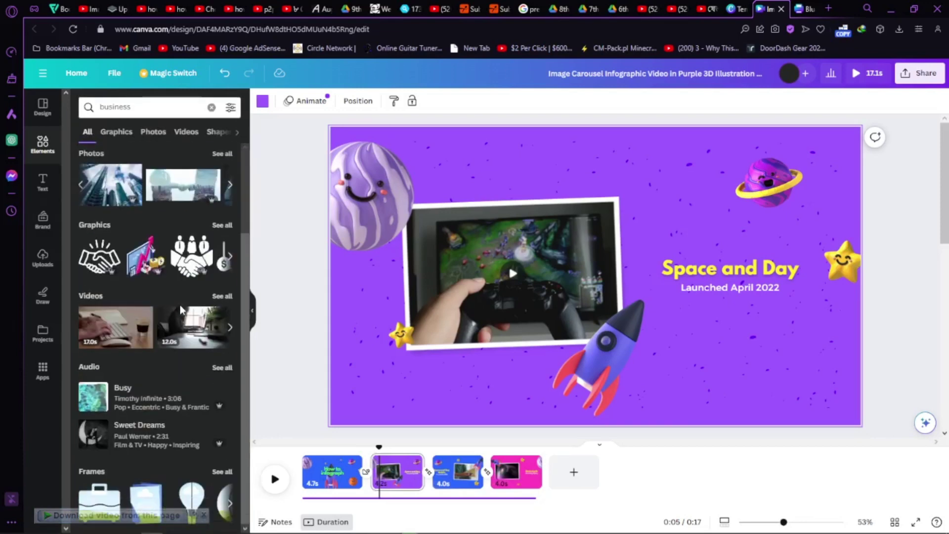
{"action": "scroll", "coordinate": [172, 329], "scroll_direction": "up", "scroll_amount": 3}
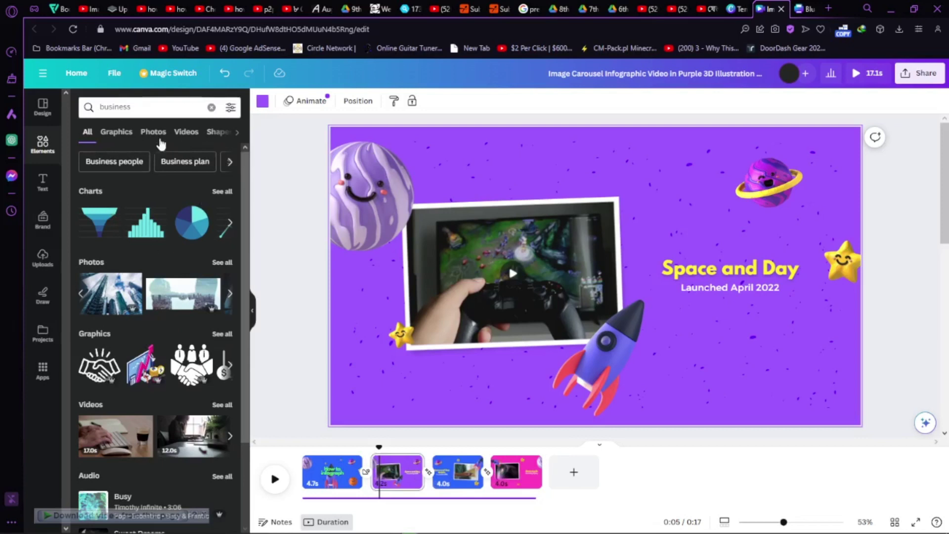
{"action": "left_click", "coordinate": [187, 132]}
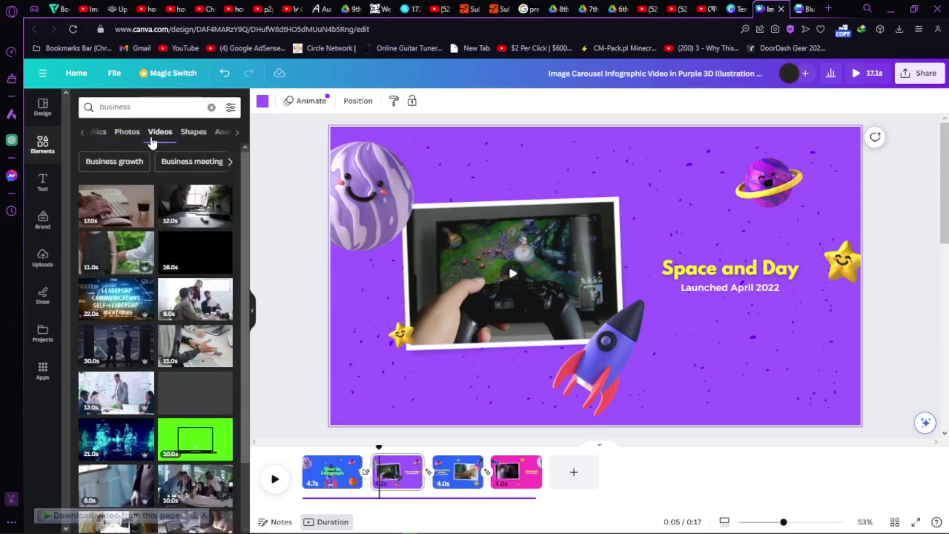
{"action": "scroll", "coordinate": [141, 341], "scroll_direction": "down", "scroll_amount": 3}
{"action": "scroll", "coordinate": [143, 276], "scroll_direction": "up", "scroll_amount": 3}
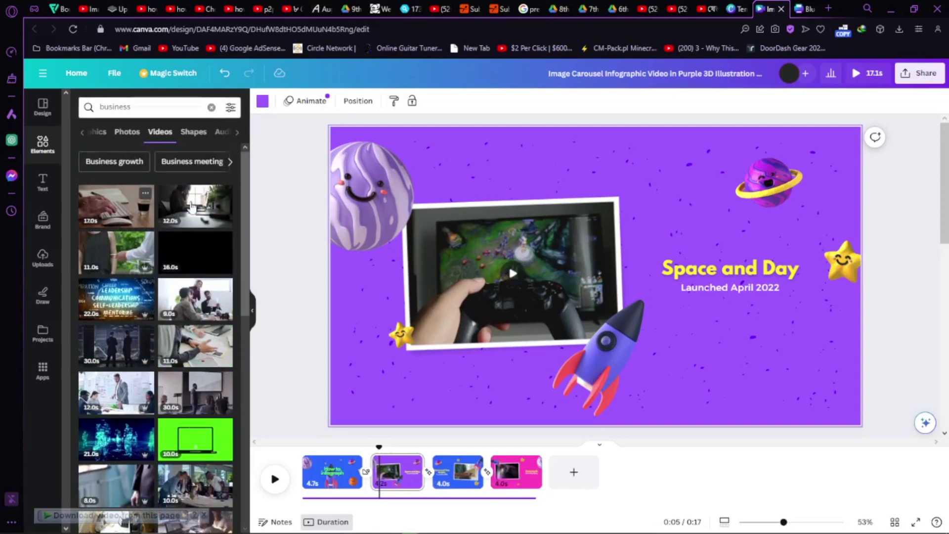
{"action": "scroll", "coordinate": [186, 403], "scroll_direction": "down", "scroll_amount": 5}
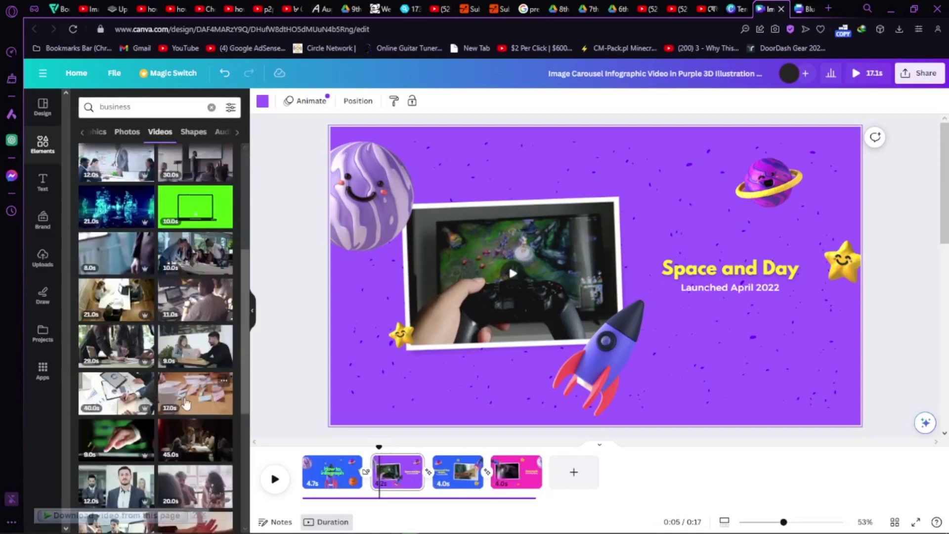
{"action": "scroll", "coordinate": [186, 402], "scroll_direction": "down", "scroll_amount": 2}
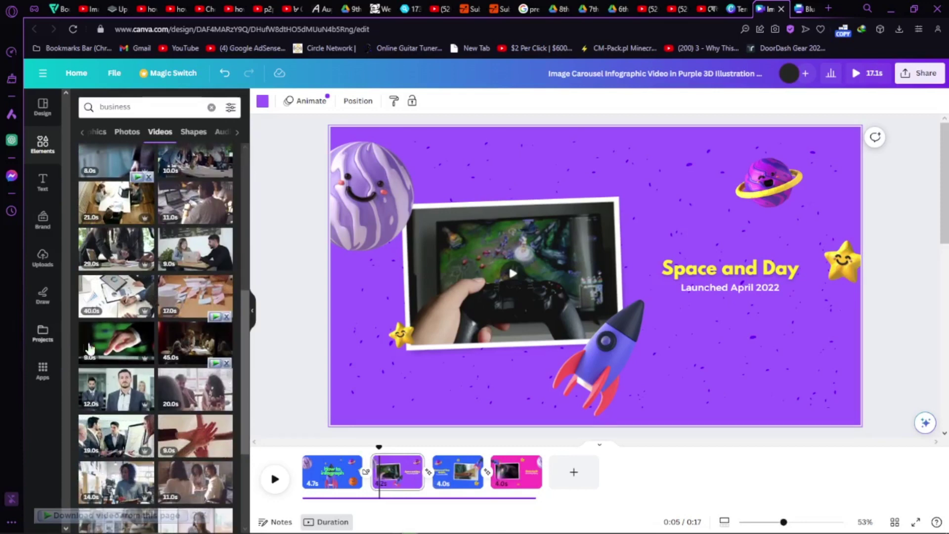
{"action": "scroll", "coordinate": [99, 316], "scroll_direction": "up", "scroll_amount": 5}
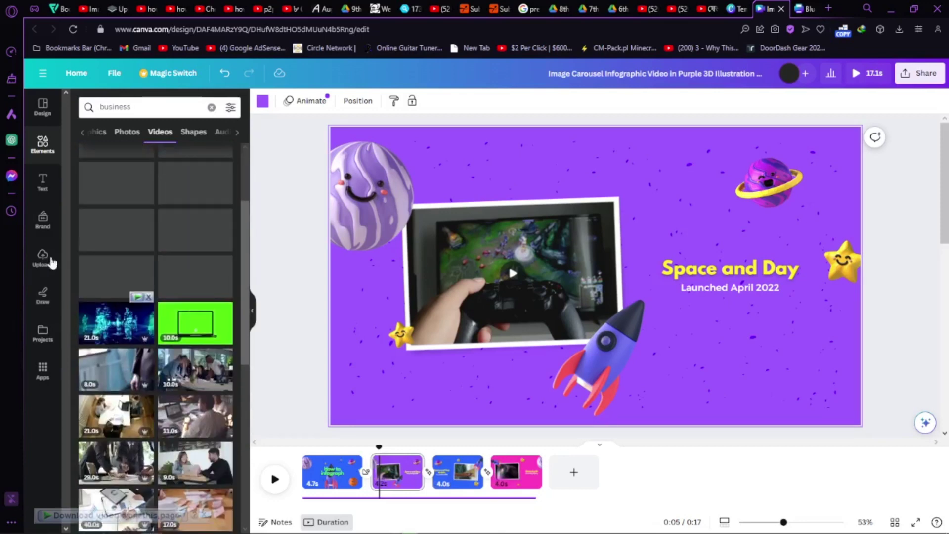
{"action": "scroll", "coordinate": [117, 232], "scroll_direction": "down", "scroll_amount": 1}
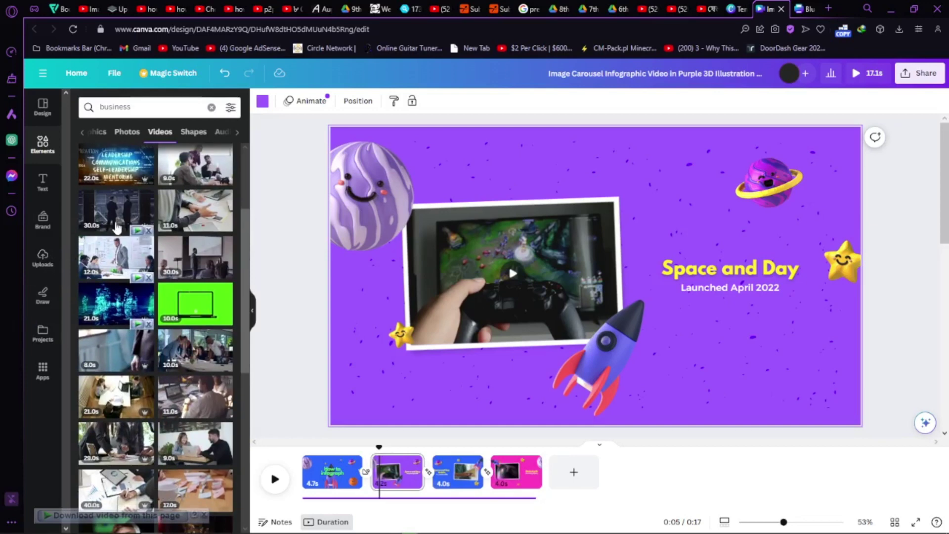
Add the 30-second two-men business video and fit it into the second slide's photo frame
{"action": "left_click", "coordinate": [102, 217]}
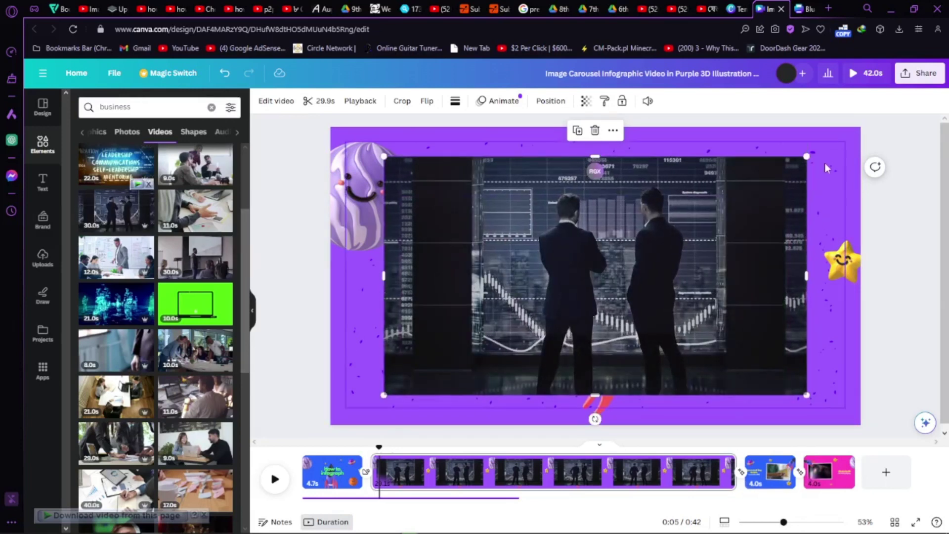
{"action": "left_click_drag", "start_coordinate": [806, 157], "coordinate": [583, 325]}
{"action": "left_click_drag", "start_coordinate": [502, 355], "coordinate": [516, 275]}
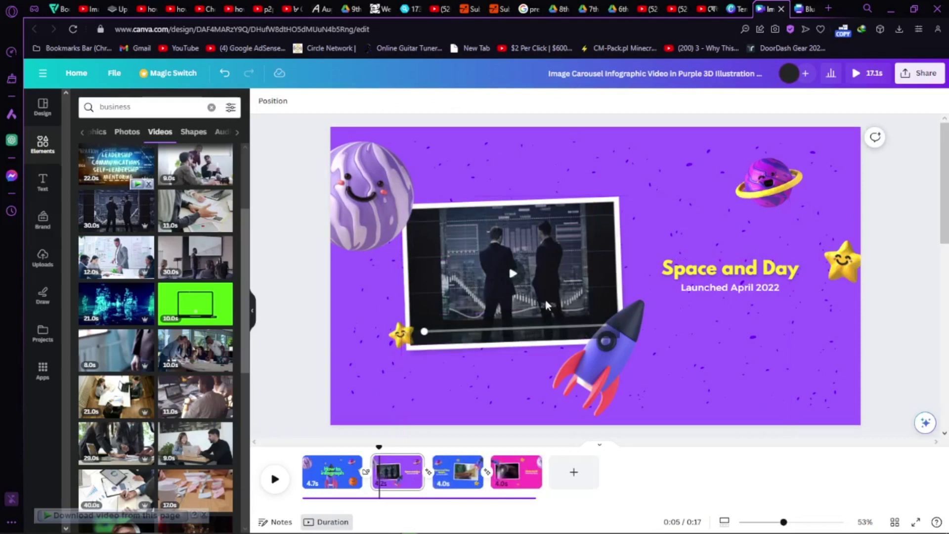
{"action": "left_click", "coordinate": [494, 309]}
{"action": "left_click_drag", "start_coordinate": [573, 283], "coordinate": [579, 258]}
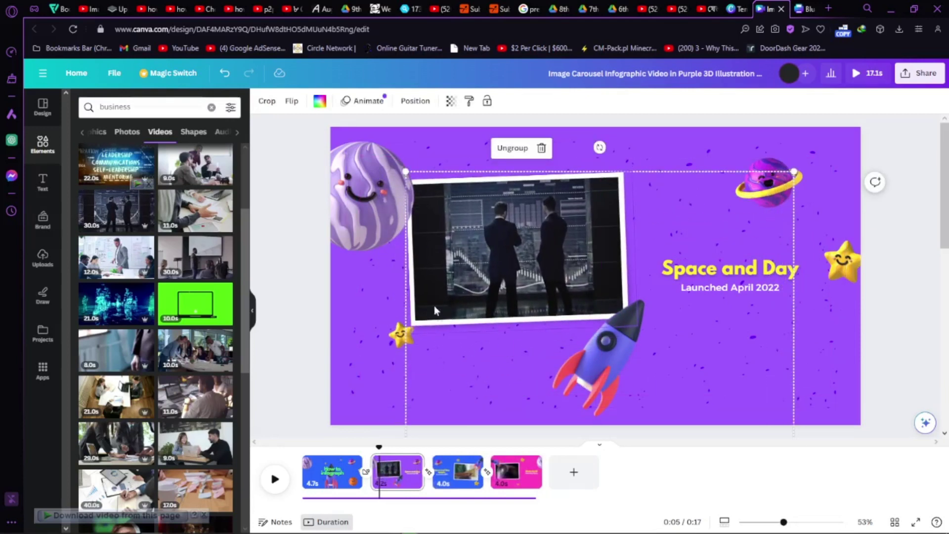
Reposition and enlarge the framed video group, then play the slide
{"action": "left_click", "coordinate": [659, 157]}
{"action": "mouse_move", "coordinate": [549, 239]}
{"action": "left_mouse_down"}
{"action": "mouse_move", "coordinate": [525, 243]}
{"action": "mouse_move", "coordinate": [556, 244]}
{"action": "left_mouse_up"}
{"action": "left_click_drag", "start_coordinate": [794, 175], "coordinate": [807, 193]}
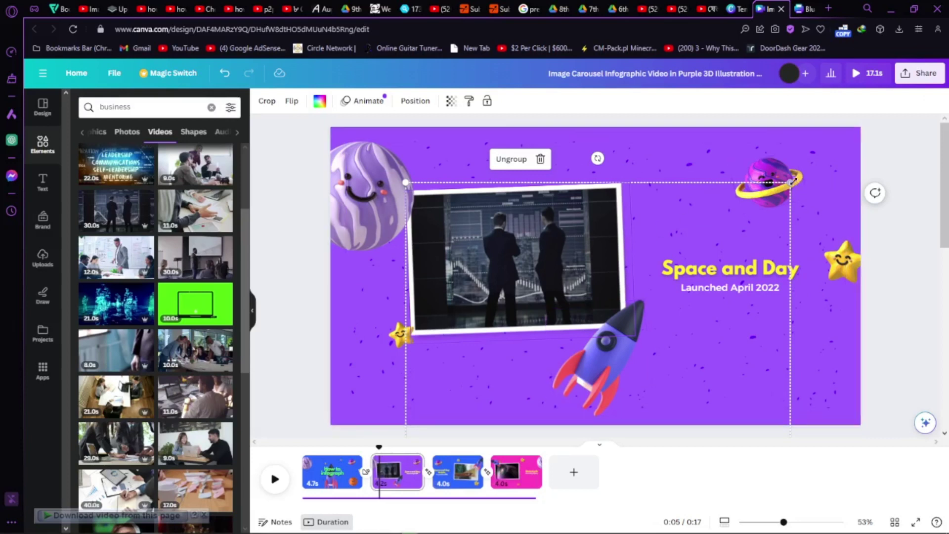
{"action": "left_click_drag", "start_coordinate": [791, 182], "coordinate": [808, 148]}
{"action": "left_click_drag", "start_coordinate": [615, 200], "coordinate": [583, 232]}
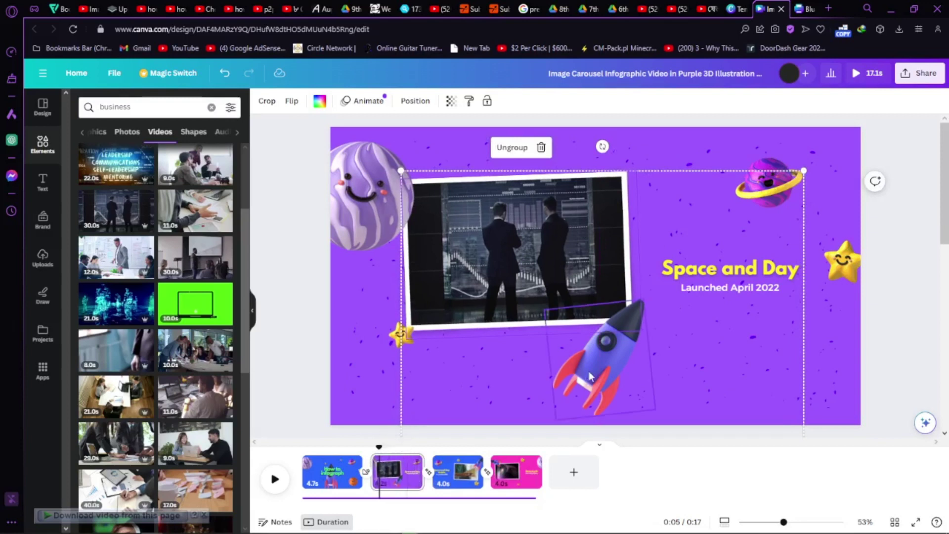
{"action": "left_click", "coordinate": [272, 475]}
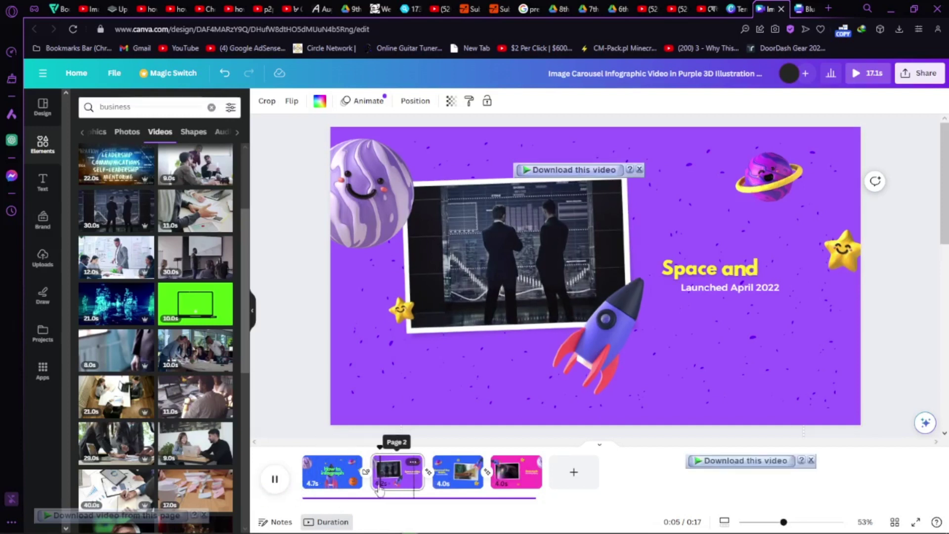
Stop the preview and retype the 'Space and Day' title as 'awsome'
{"action": "left_click", "coordinate": [273, 478]}
{"action": "left_click", "coordinate": [710, 286]}
{"action": "left_click", "coordinate": [712, 270]}
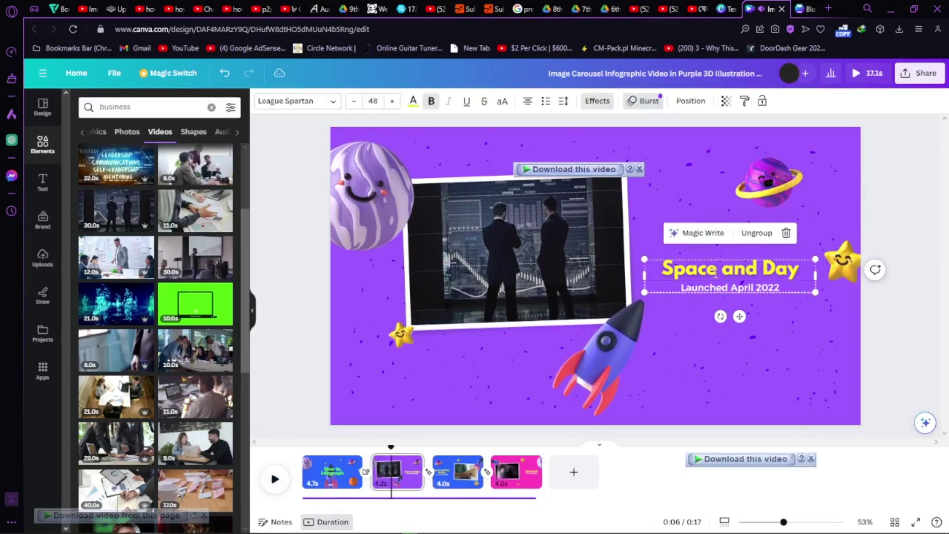
{"action": "left_click", "coordinate": [712, 270]}
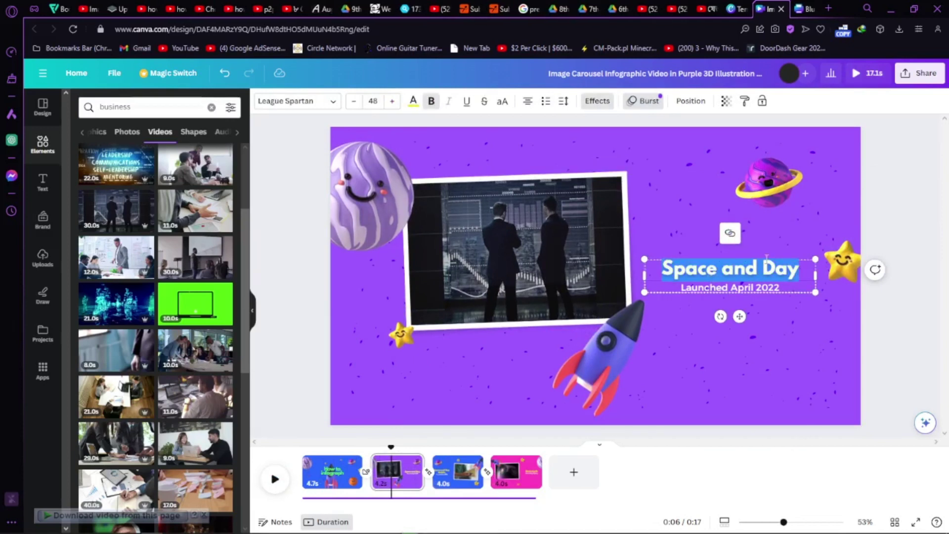
{"action": "type", "text": "awsome"}
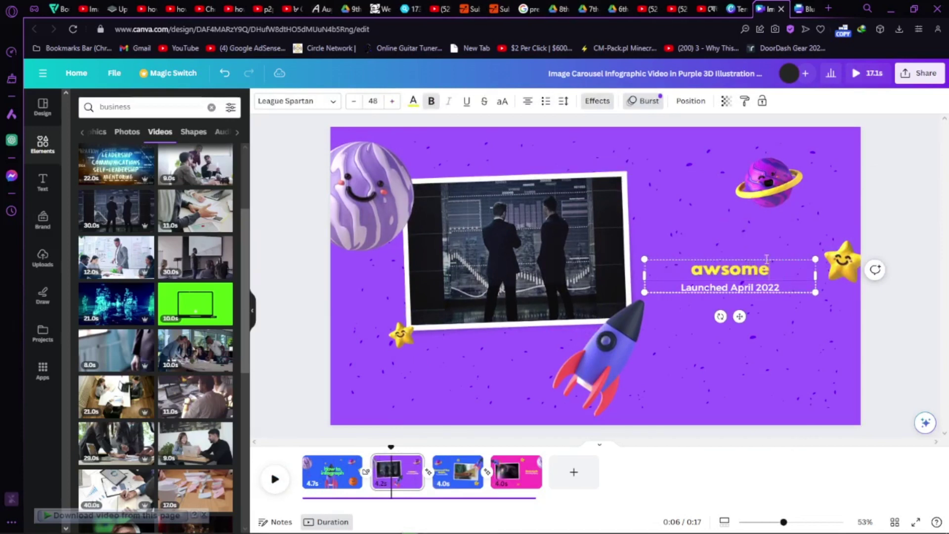
Change the subtitle to 'Launched April 2024' and preview until the third slide appears
{"action": "double_click", "coordinate": [755, 287]}
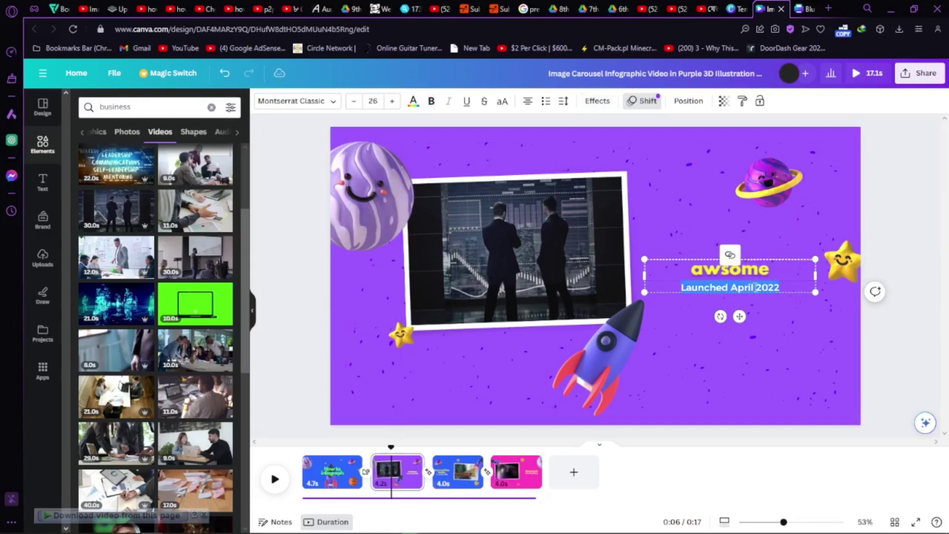
{"action": "left_click", "coordinate": [769, 289]}
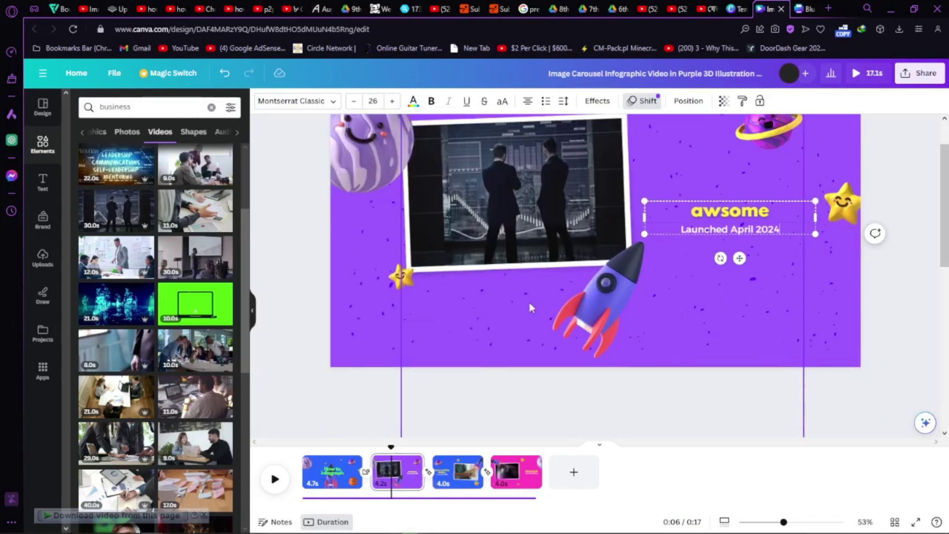
{"action": "left_click", "coordinate": [276, 479]}
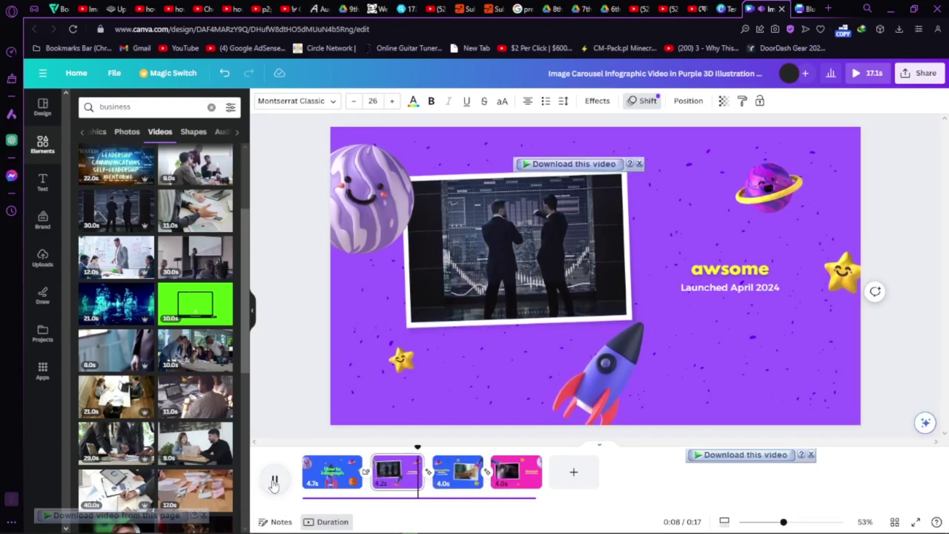
{"action": "left_click", "coordinate": [274, 479]}
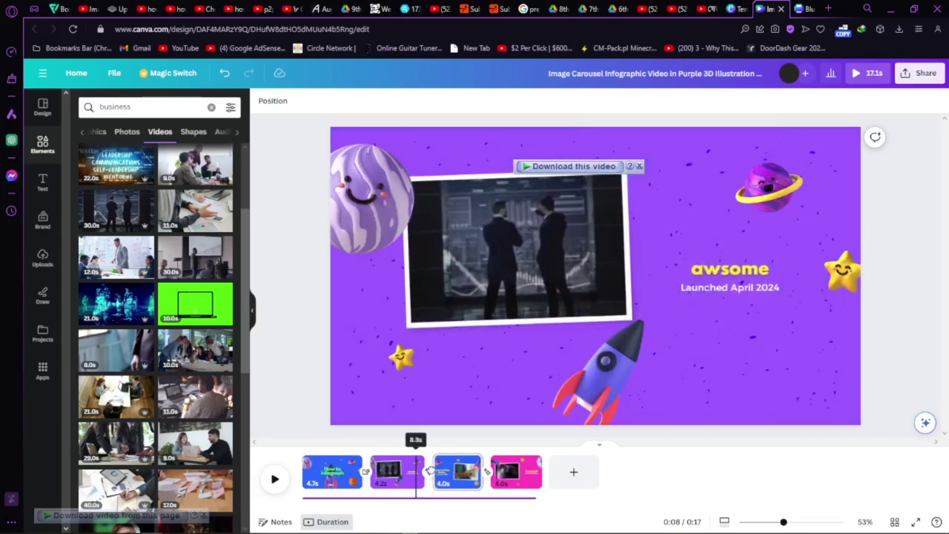
Replace the third slide's framed clip with a business stock video
{"action": "left_click", "coordinate": [462, 469]}
{"action": "left_click_drag", "start_coordinate": [205, 207], "coordinate": [569, 275]}
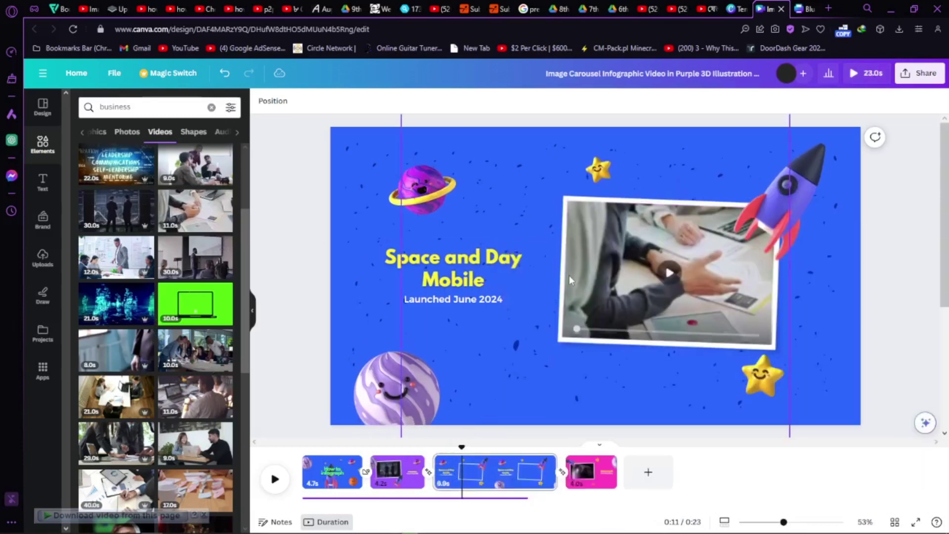
{"action": "left_click", "coordinate": [681, 262]}
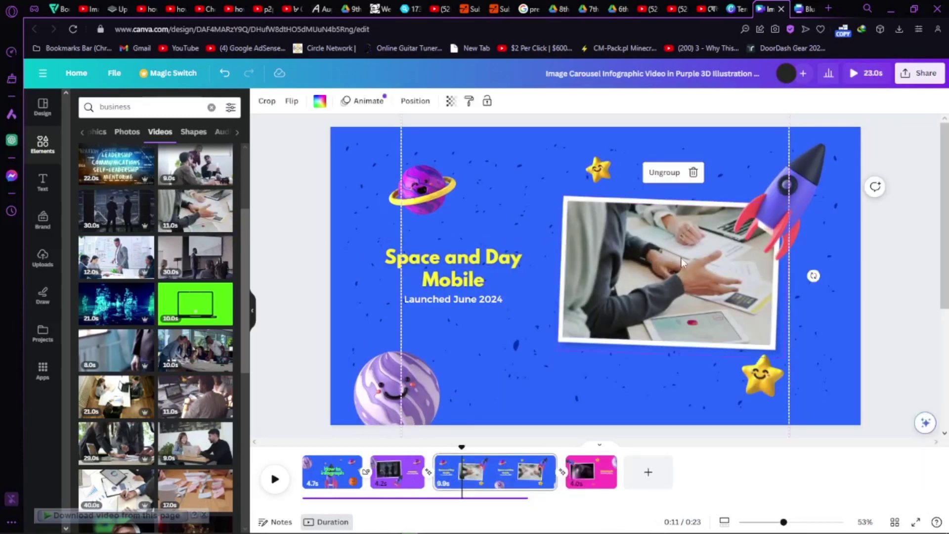
{"action": "left_click", "coordinate": [472, 268]}
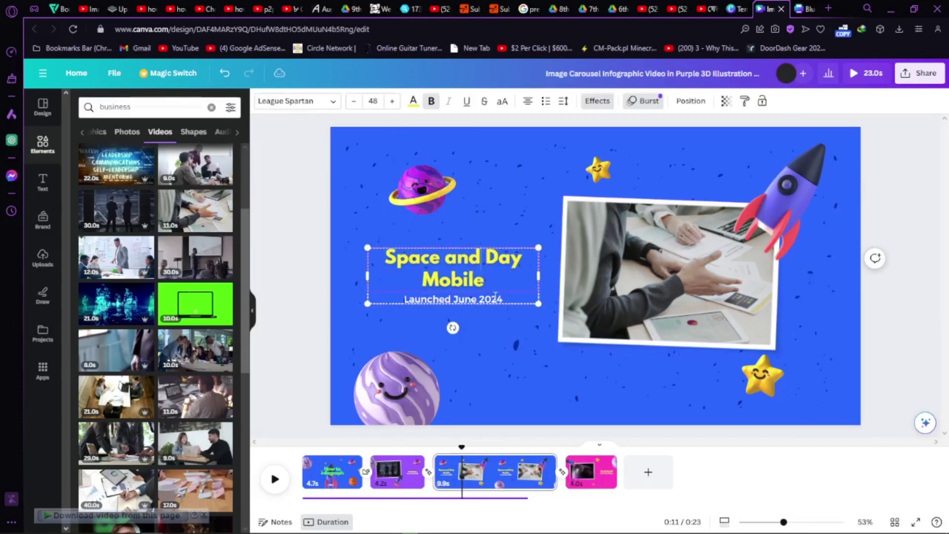
{"action": "triple_click", "coordinate": [484, 304]}
{"action": "left_click", "coordinate": [431, 305]}
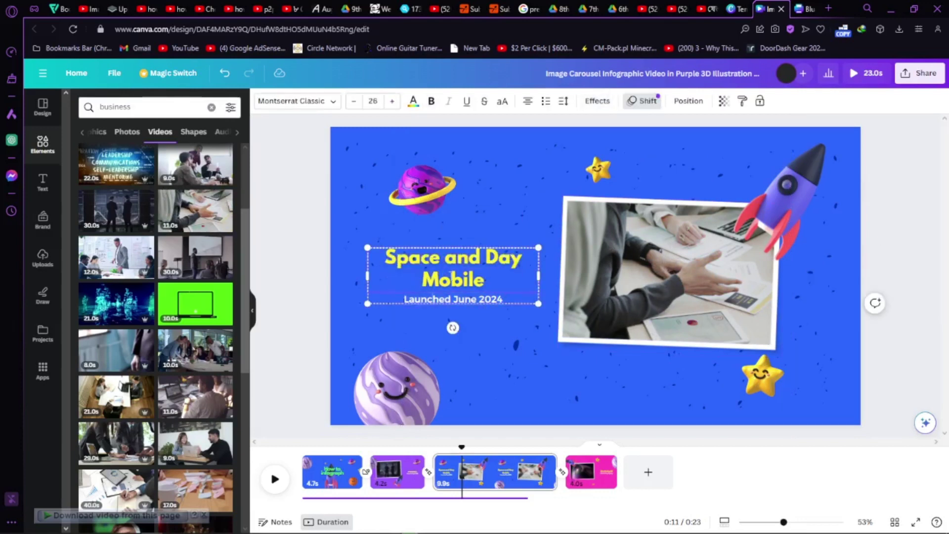
{"action": "key", "text": "Escape"}
Delete the ringed purple planet at top-left and show business graphics in the library
{"action": "left_click", "coordinate": [442, 192]}
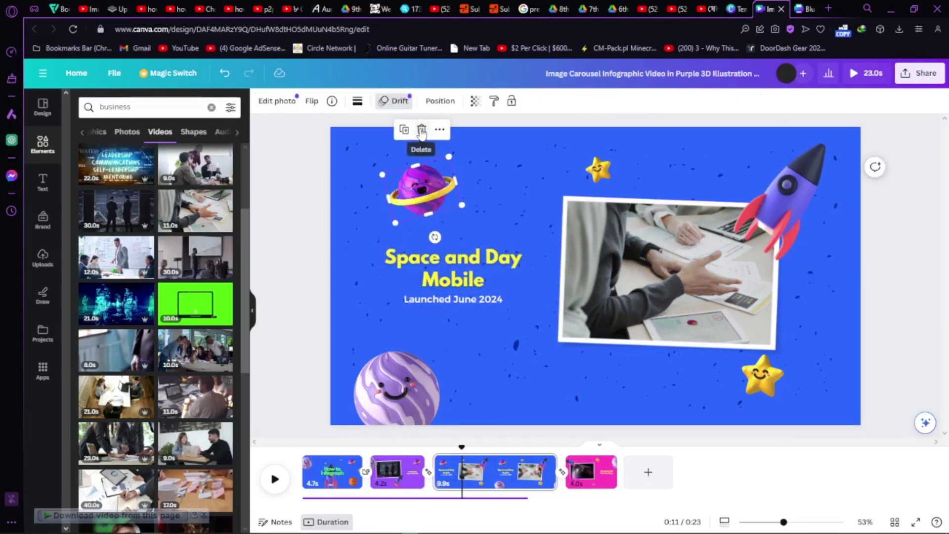
{"action": "left_click", "coordinate": [422, 131]}
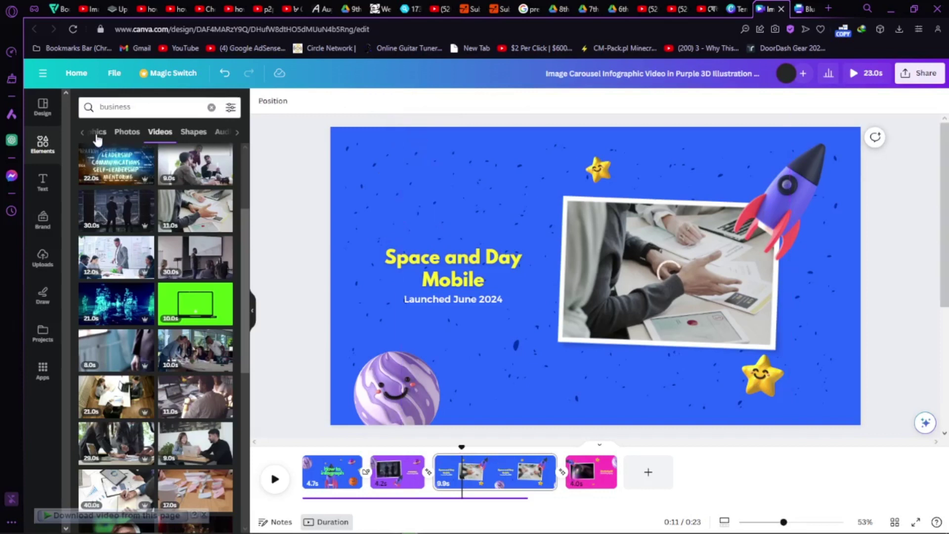
{"action": "left_click", "coordinate": [83, 132]}
{"action": "left_click", "coordinate": [117, 132]}
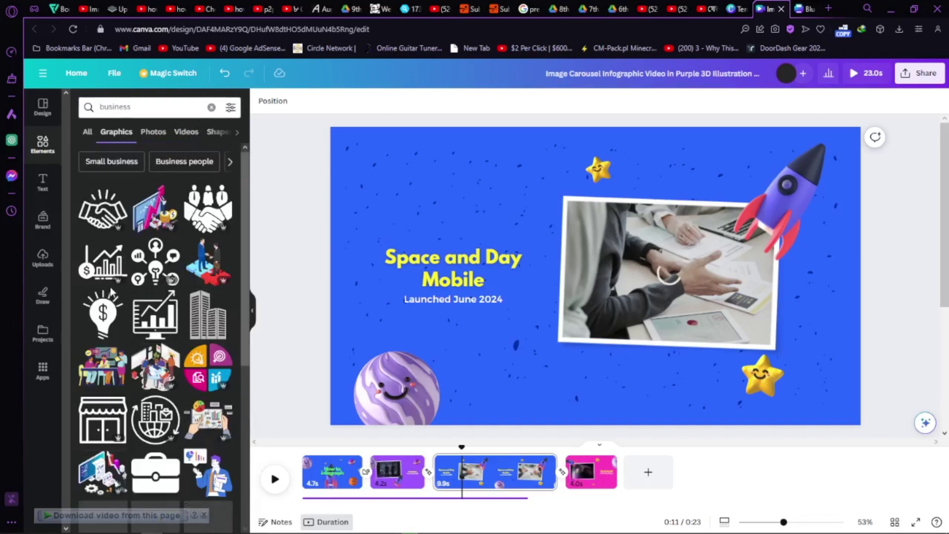
Place a dollar lightbulb graphic above the title and resize it
{"action": "left_click_drag", "start_coordinate": [102, 314], "coordinate": [438, 198]}
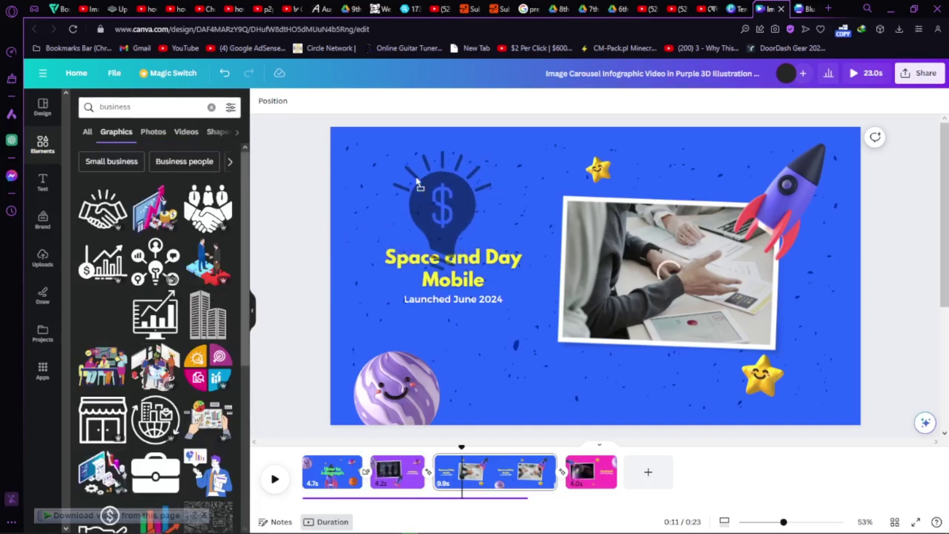
{"action": "left_click_drag", "start_coordinate": [488, 271], "coordinate": [478, 241]}
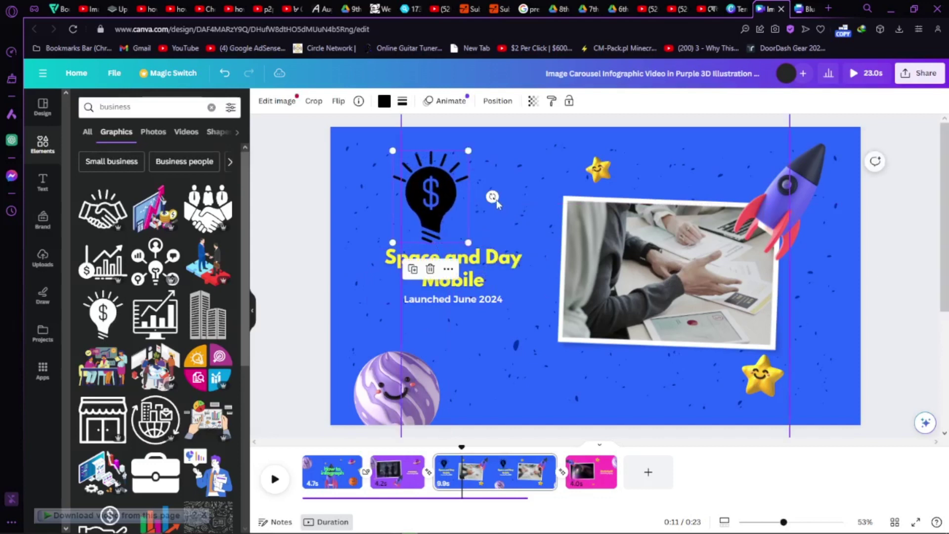
{"action": "left_click_drag", "start_coordinate": [491, 200], "coordinate": [491, 165]}
Retitle to 'how to make 6 figure a month', change June to jan, and delete the bottom planet
{"action": "double_click", "coordinate": [501, 258]}
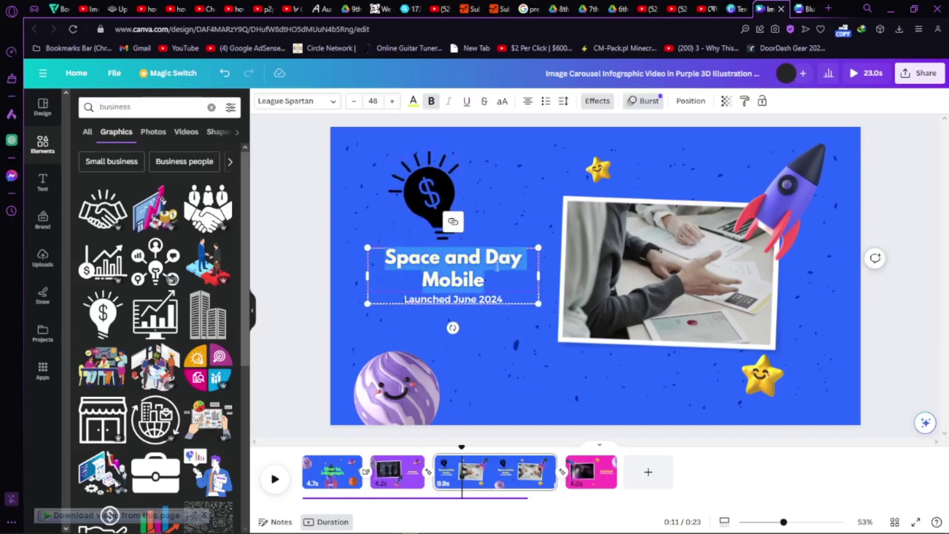
{"action": "type", "text": "how to make 6 figure a month"}
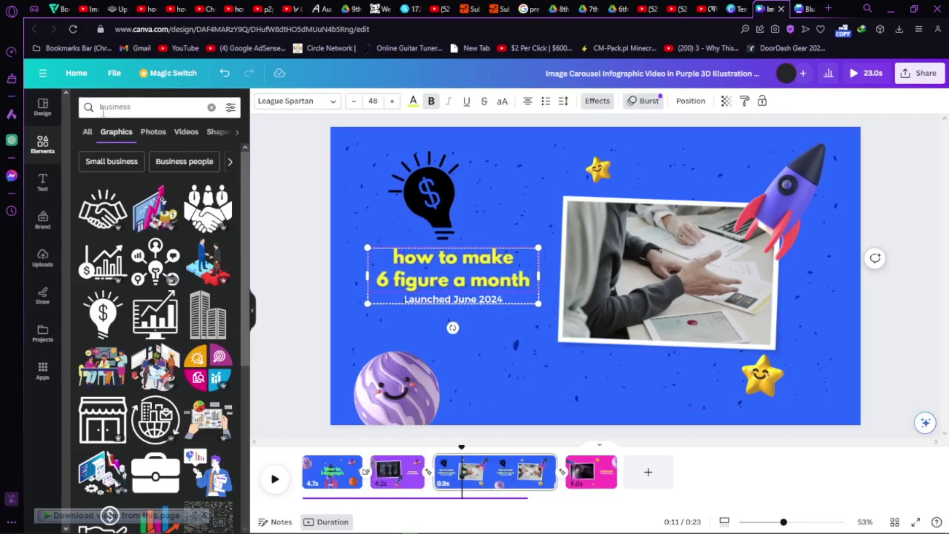
{"action": "double_click", "coordinate": [488, 299]}
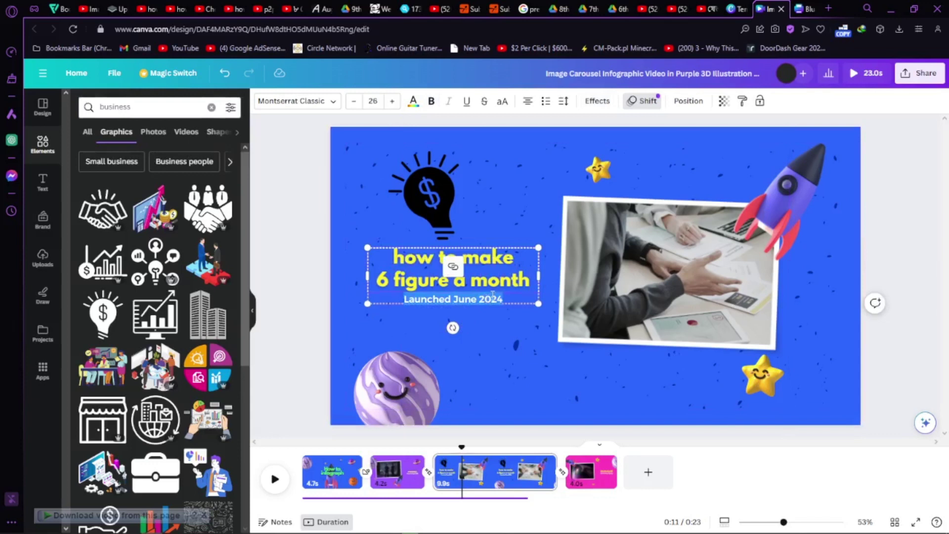
{"action": "left_click", "coordinate": [502, 297]}
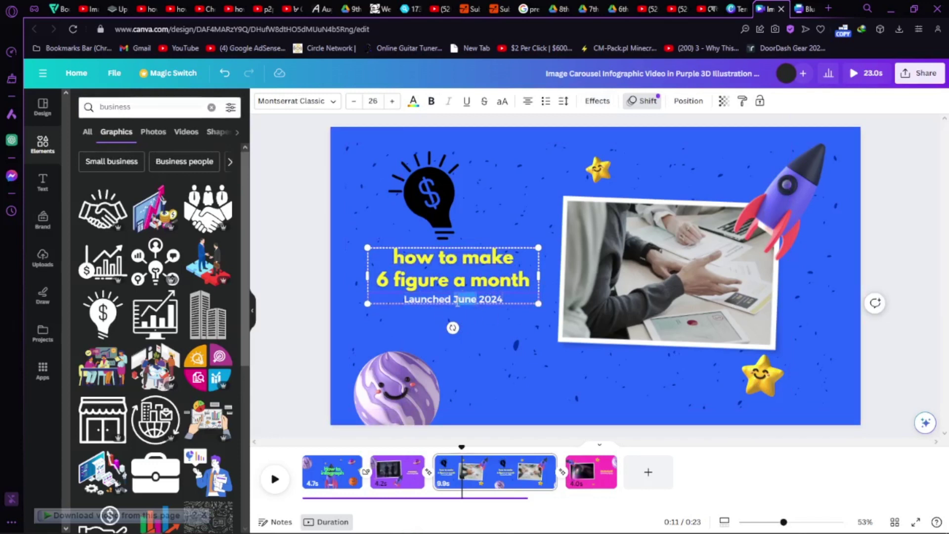
{"action": "type", "text": "jan"}
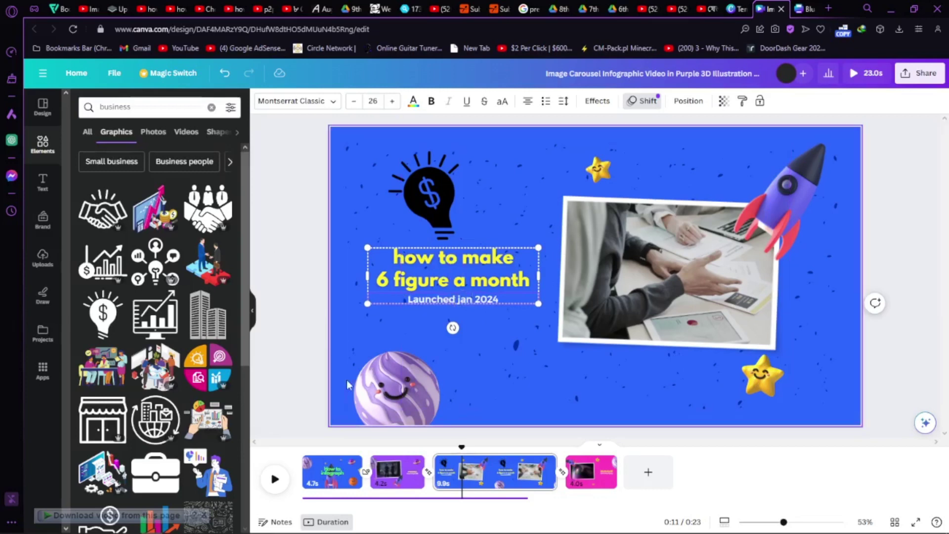
{"action": "left_click", "coordinate": [396, 405]}
{"action": "left_click", "coordinate": [396, 317]}
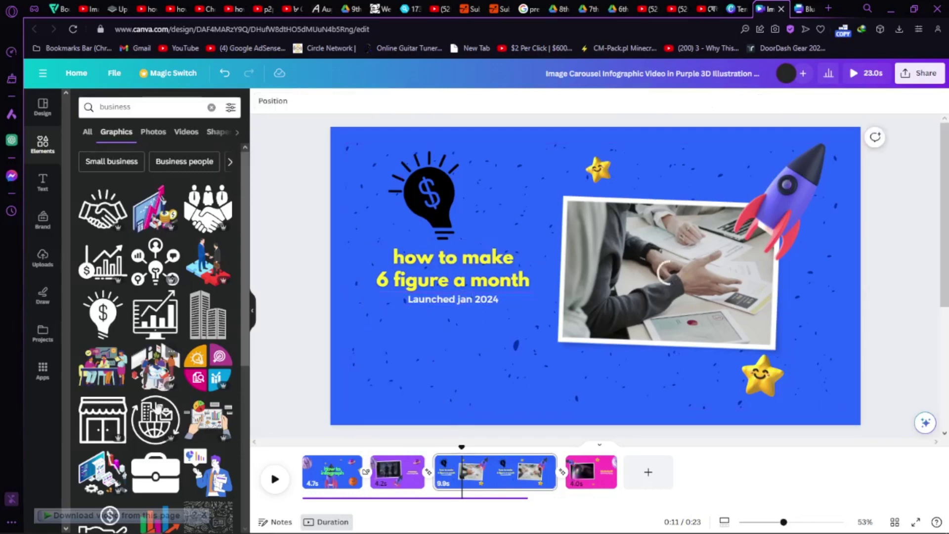
Add a rising bar chart graphic at the bottom-left and shrink it
{"action": "scroll", "coordinate": [157, 407], "scroll_direction": "down", "scroll_amount": 3}
{"action": "scroll", "coordinate": [109, 388], "scroll_direction": "down", "scroll_amount": 2}
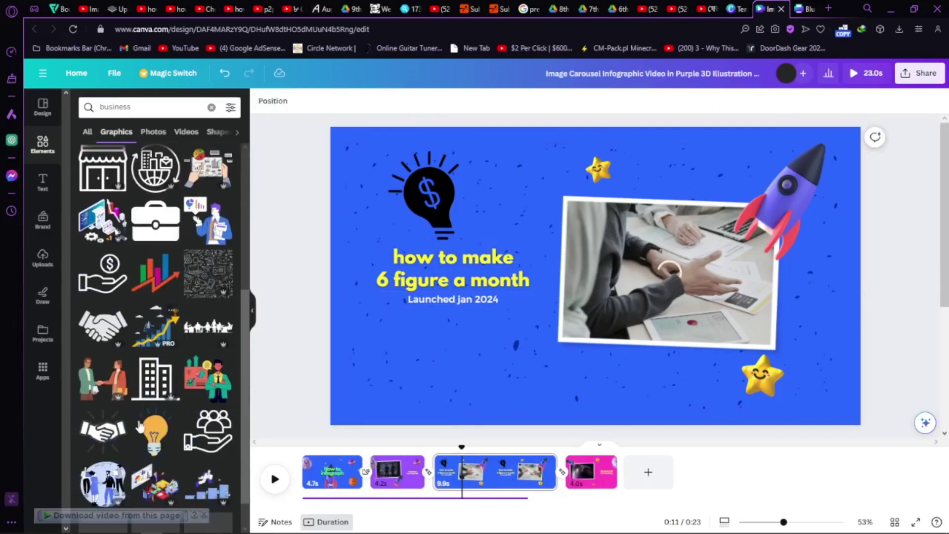
{"action": "left_click_drag", "start_coordinate": [155, 273], "coordinate": [421, 373]}
{"action": "left_click_drag", "start_coordinate": [505, 317], "coordinate": [474, 375]}
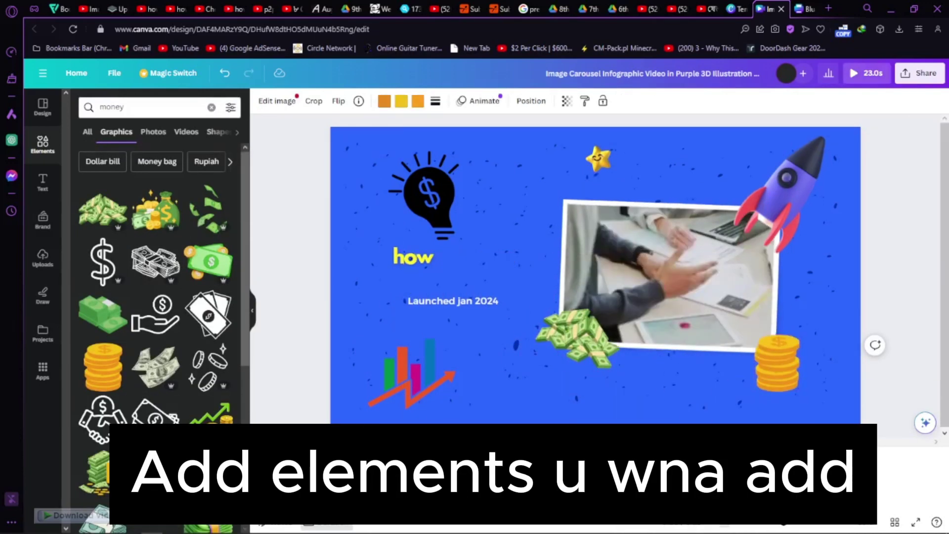
Send a money graphic to the back and preview the slide's animations
{"action": "right_click", "coordinate": [473, 245]}
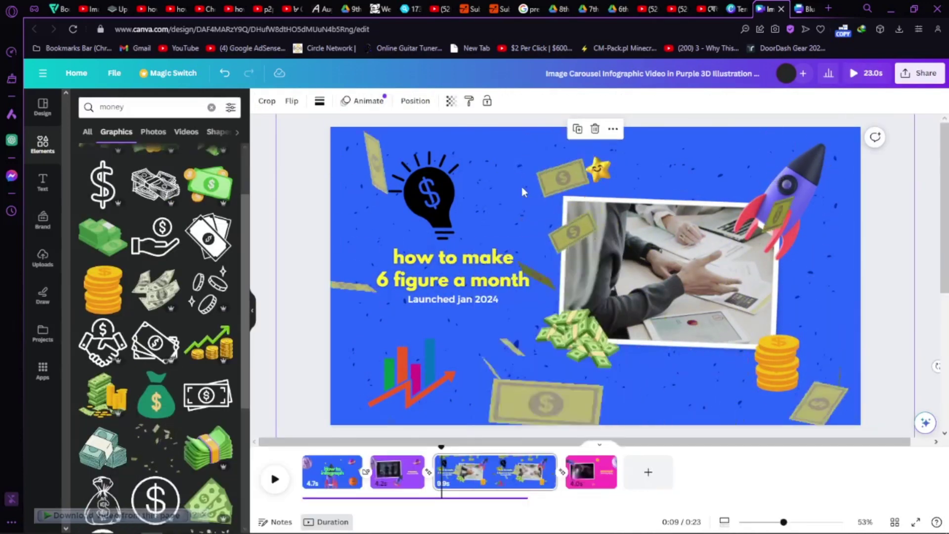
{"action": "right_click", "coordinate": [523, 277]}
{"action": "mouse_move", "coordinate": [598, 317]}
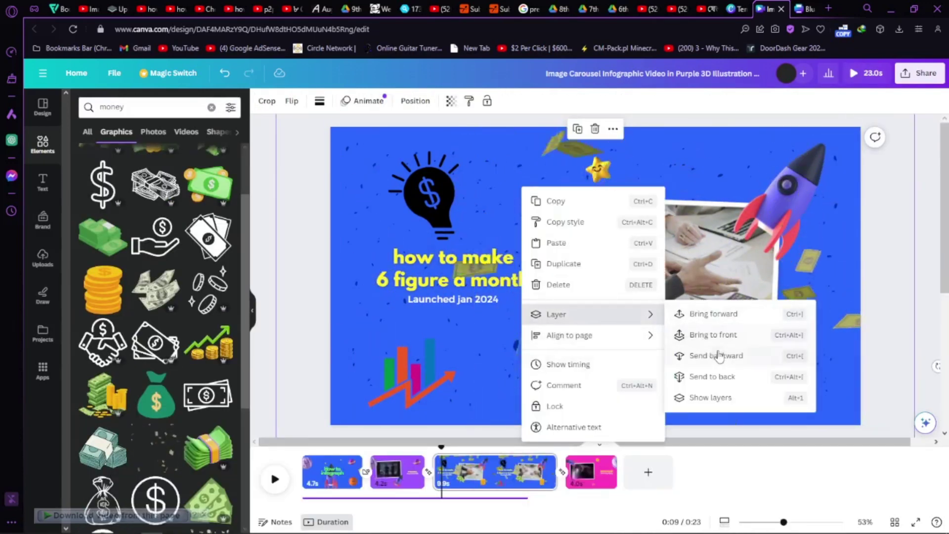
{"action": "left_click", "coordinate": [758, 424]}
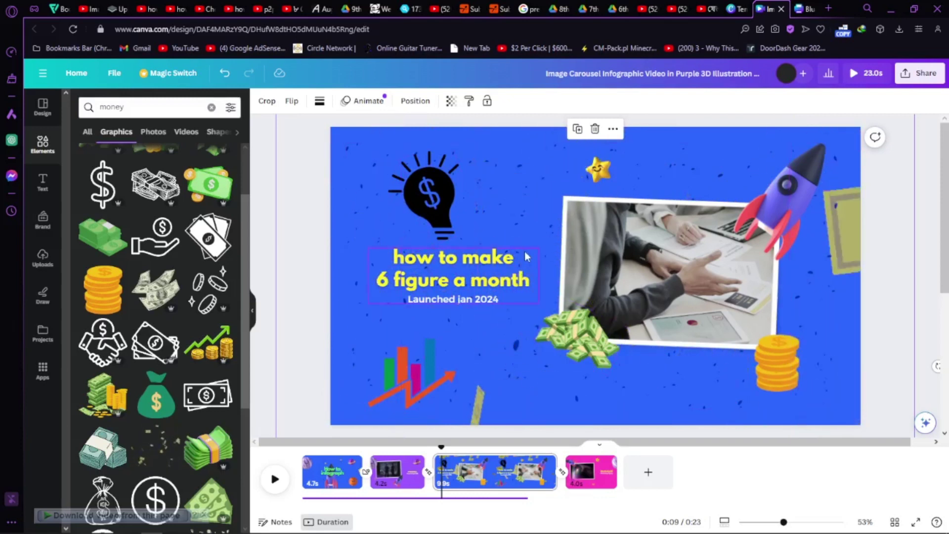
{"action": "left_click", "coordinate": [275, 482]}
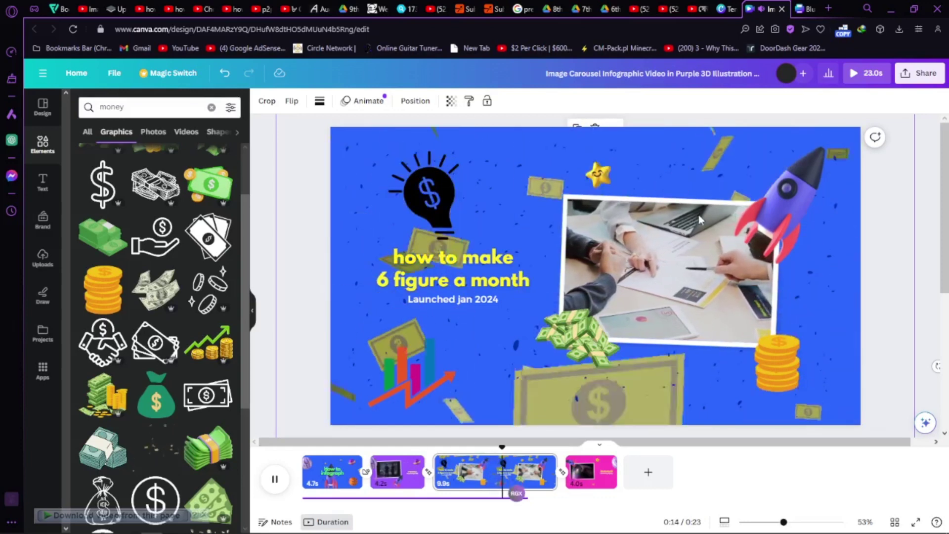
Drop the 'money' stock clip of a suited man counting cash into the fourth slide's photo frame
{"action": "left_click", "coordinate": [273, 481]}
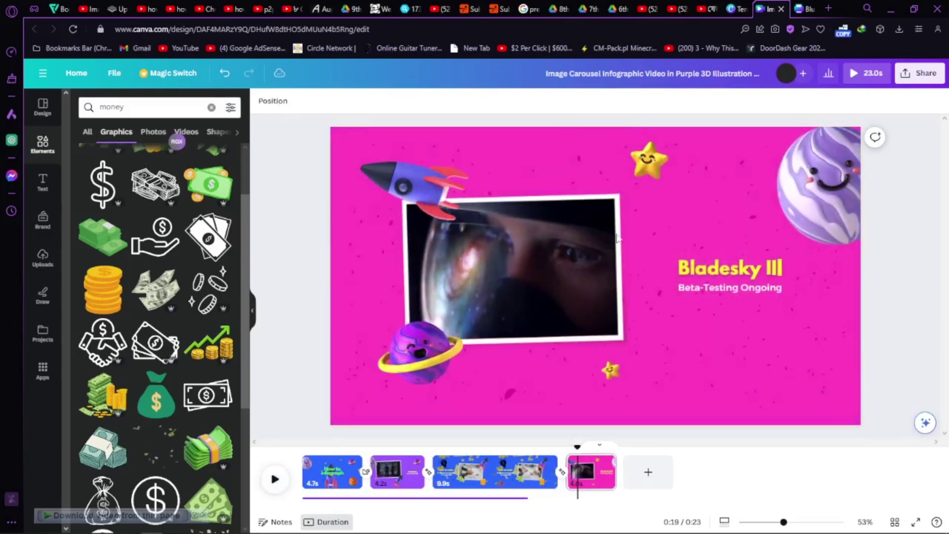
{"action": "left_click", "coordinate": [609, 298]}
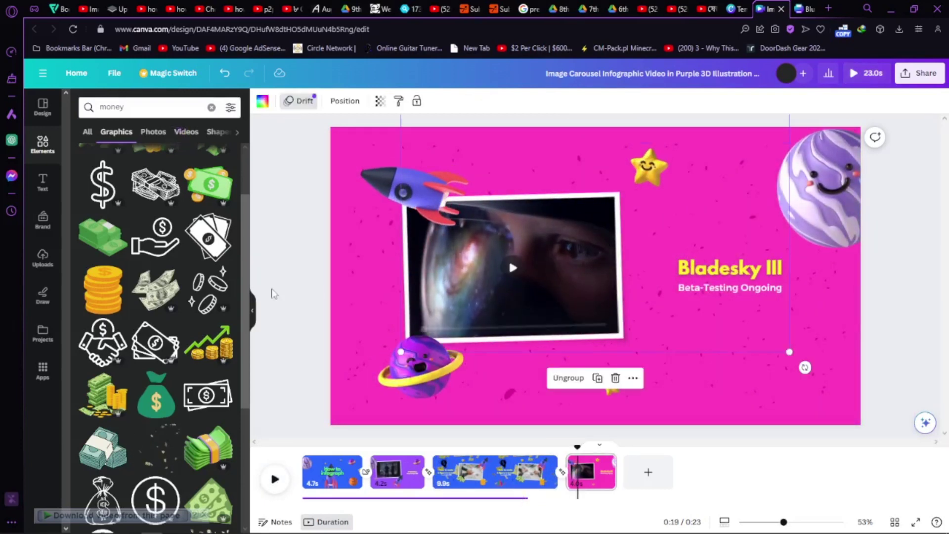
{"action": "left_click", "coordinate": [187, 141]}
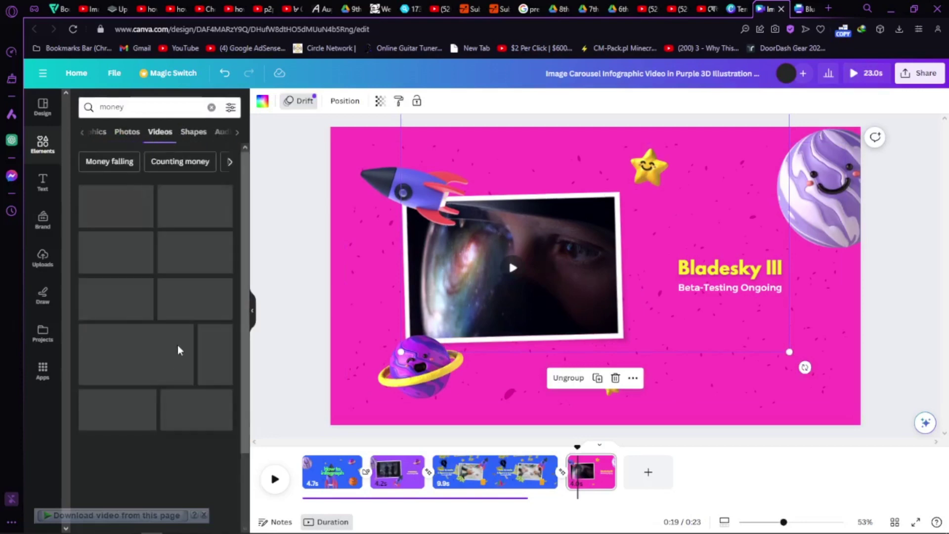
{"action": "left_click_drag", "start_coordinate": [103, 309], "coordinate": [492, 330]}
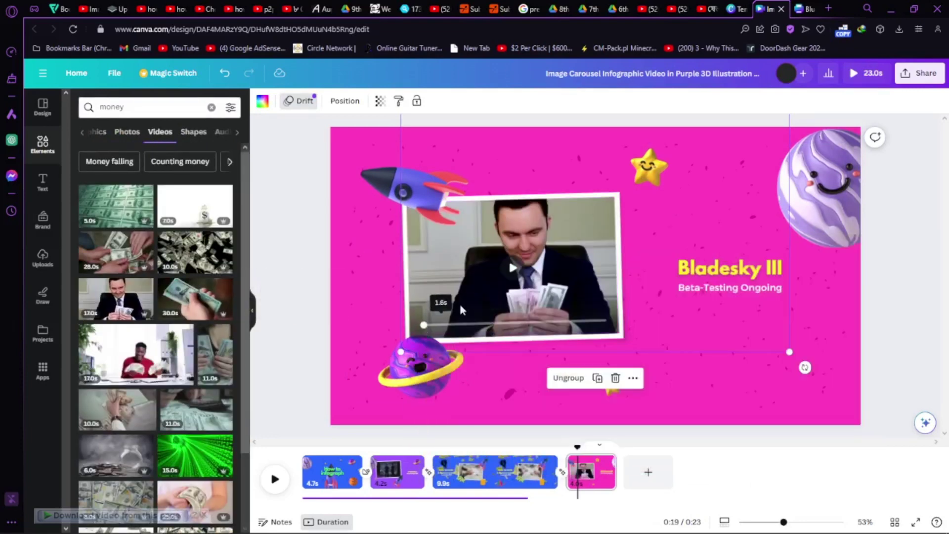
{"action": "left_click", "coordinate": [521, 267]}
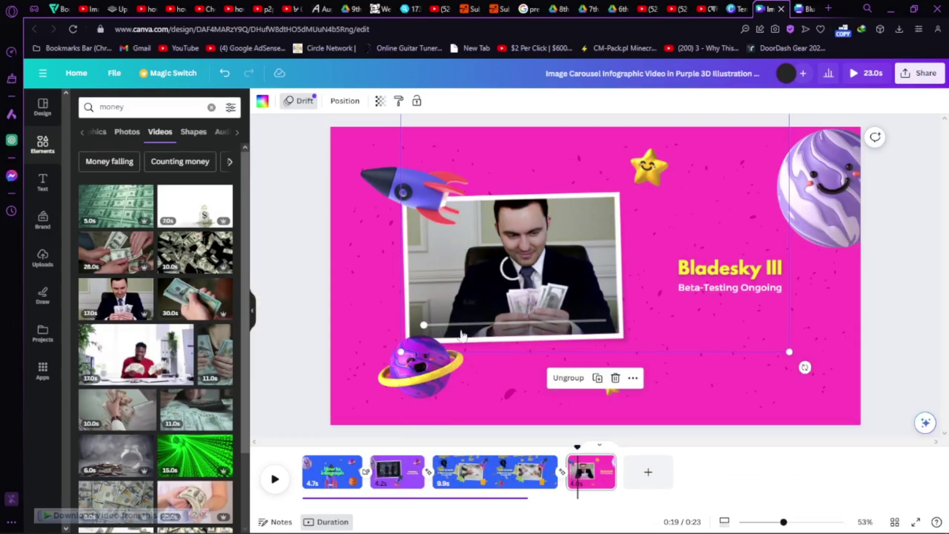
{"action": "left_click_drag", "start_coordinate": [578, 447], "coordinate": [573, 448]}
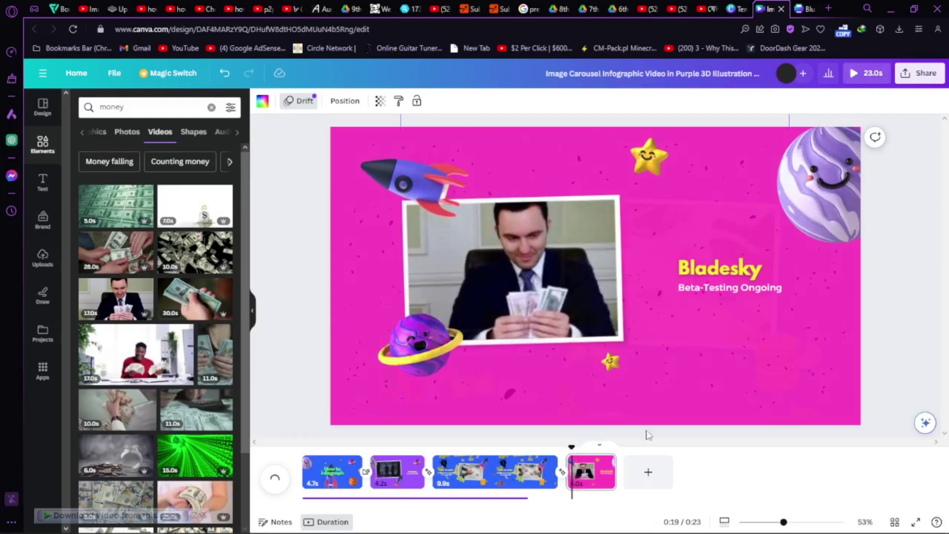
Change the Bladesky III heading to 'count ur money :"3' and play the preview
{"action": "double_click", "coordinate": [736, 263]}
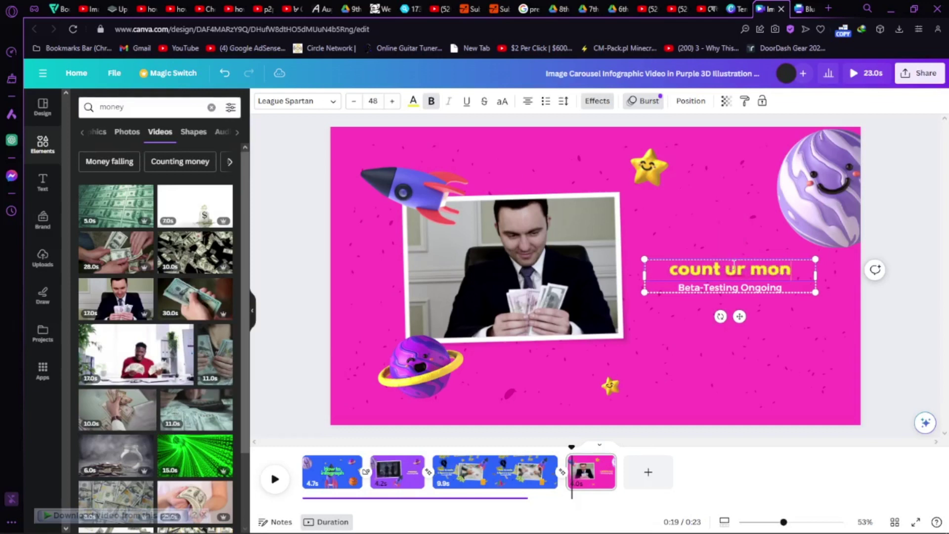
{"action": "type", "text": "\"3"}
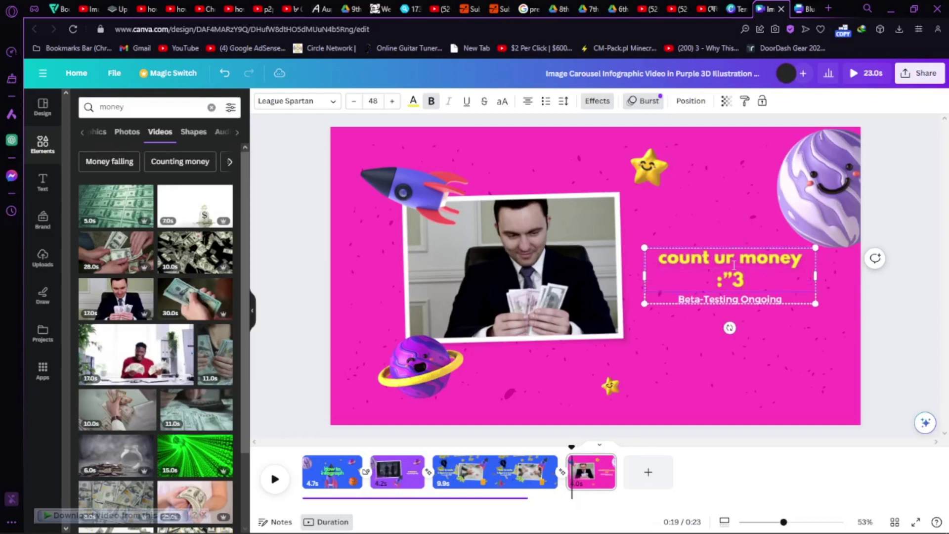
{"action": "left_click", "coordinate": [730, 326]}
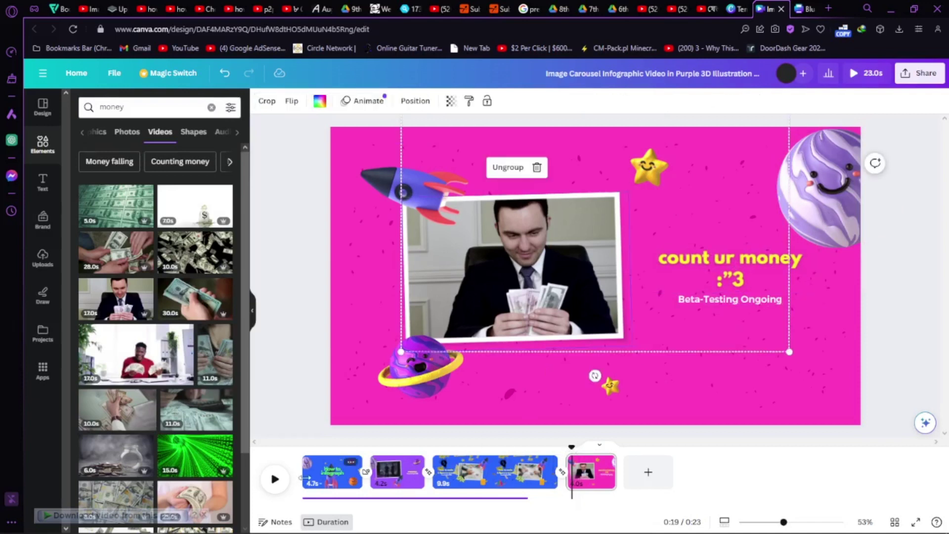
{"action": "left_click", "coordinate": [275, 478]}
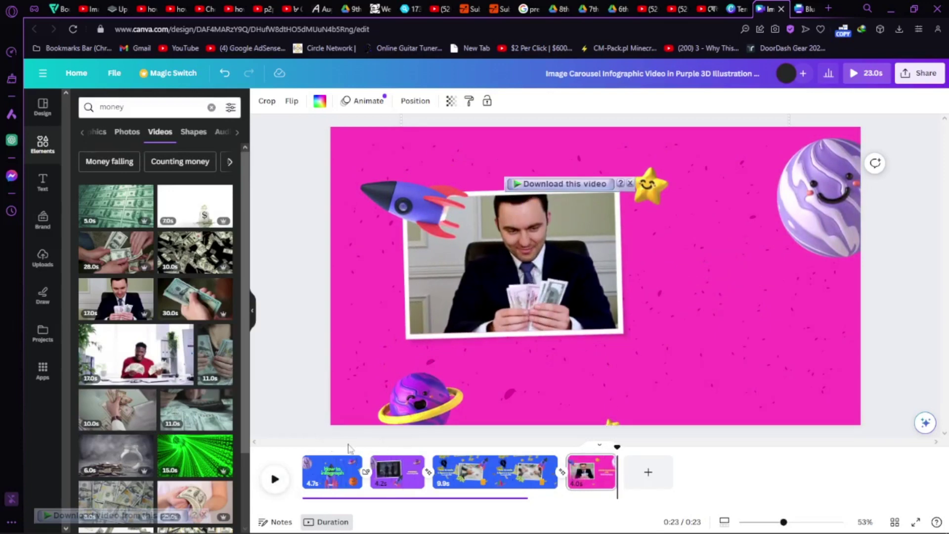
{"action": "left_click_drag", "start_coordinate": [622, 446], "coordinate": [303, 445]}
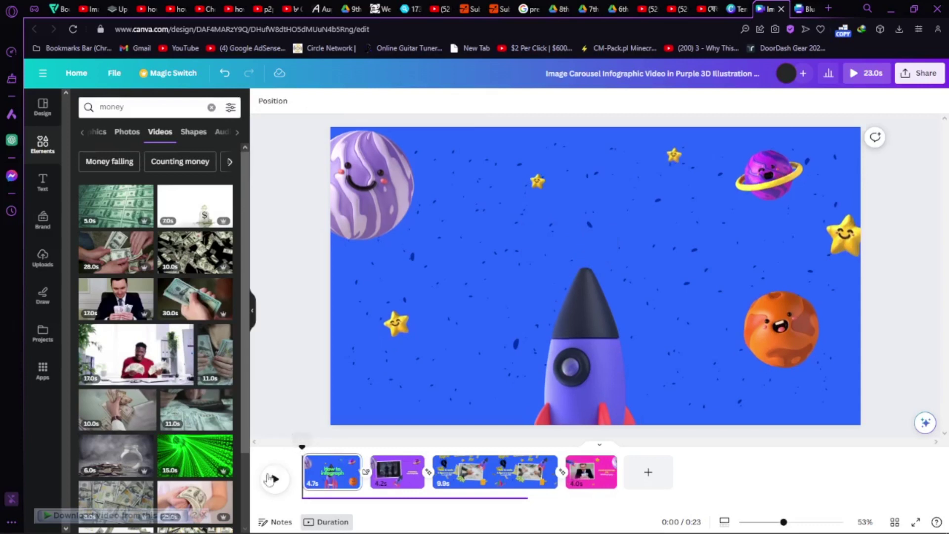
{"action": "left_click", "coordinate": [275, 481]}
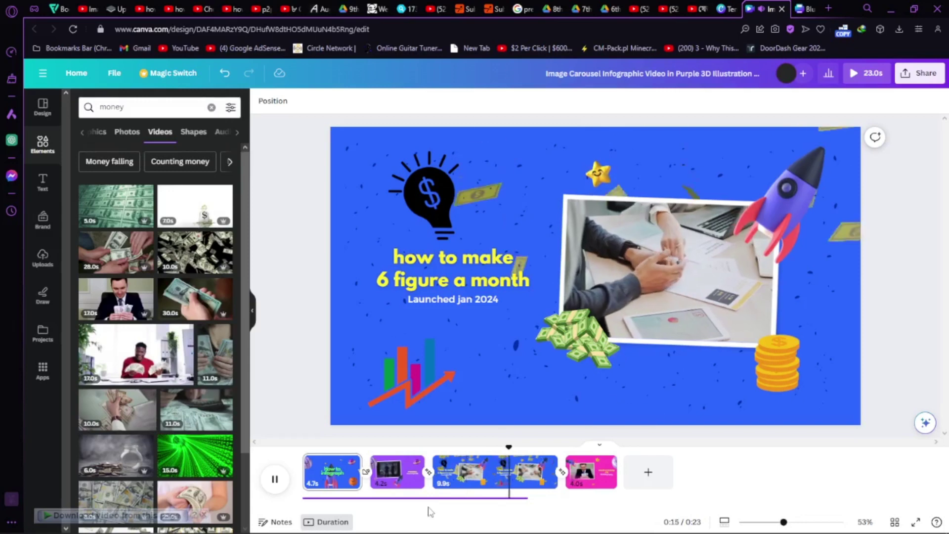
{"action": "left_click", "coordinate": [272, 477]}
{"action": "left_click_drag", "start_coordinate": [524, 446], "coordinate": [570, 447]}
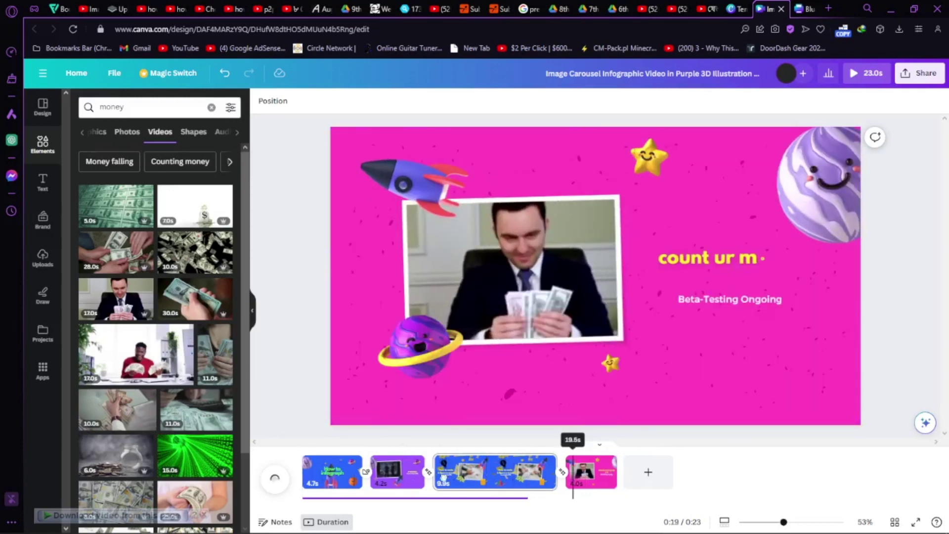
{"action": "left_click", "coordinate": [482, 447]}
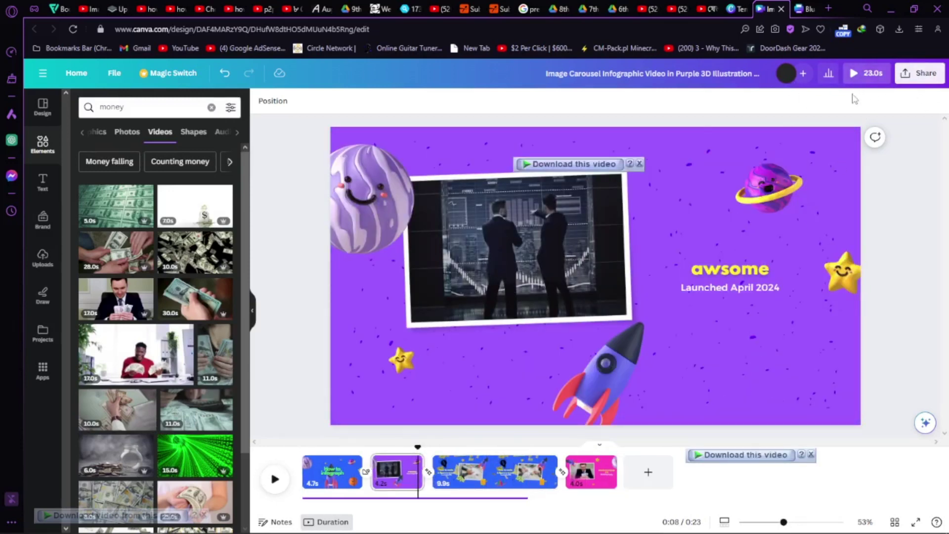
Download all 4 pages as an MP4 video at 1080p
{"action": "left_click", "coordinate": [927, 74]}
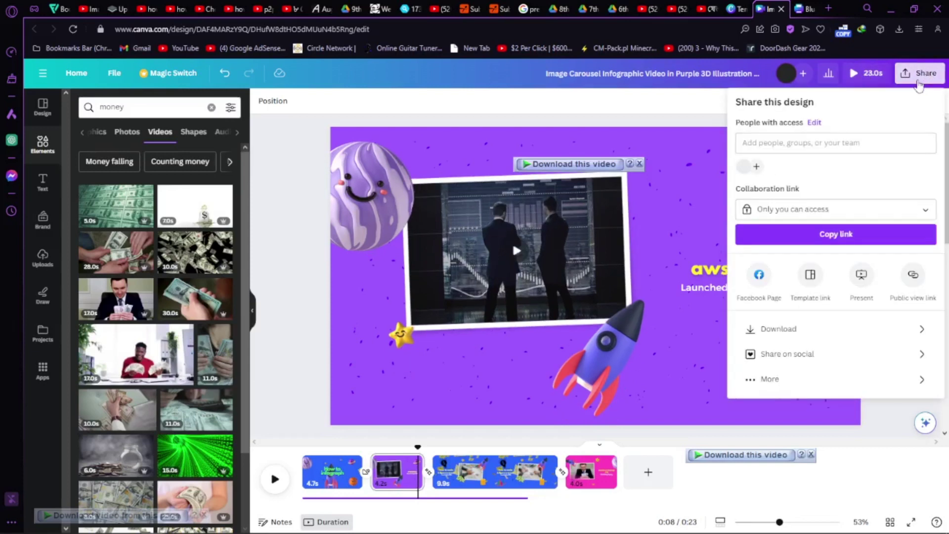
{"action": "left_click", "coordinate": [800, 331]}
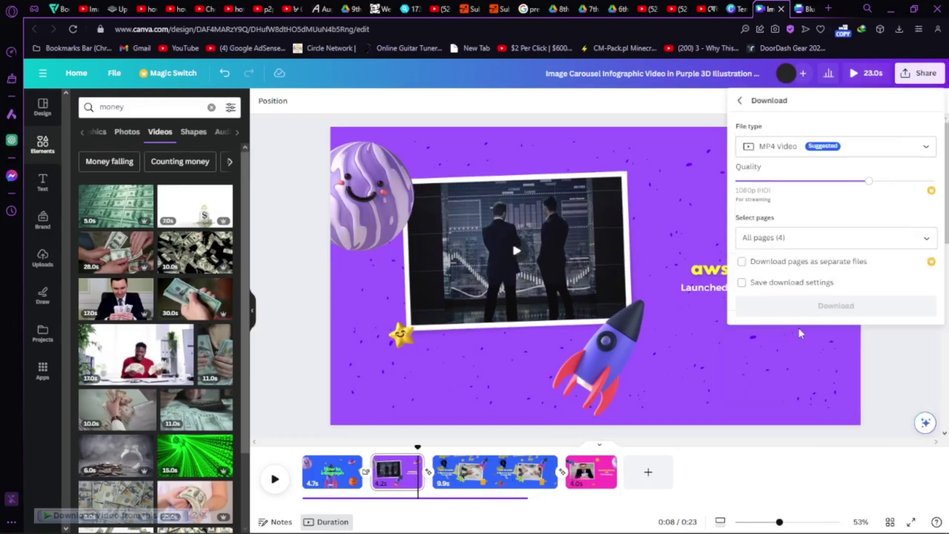
{"action": "left_click", "coordinate": [755, 148]}
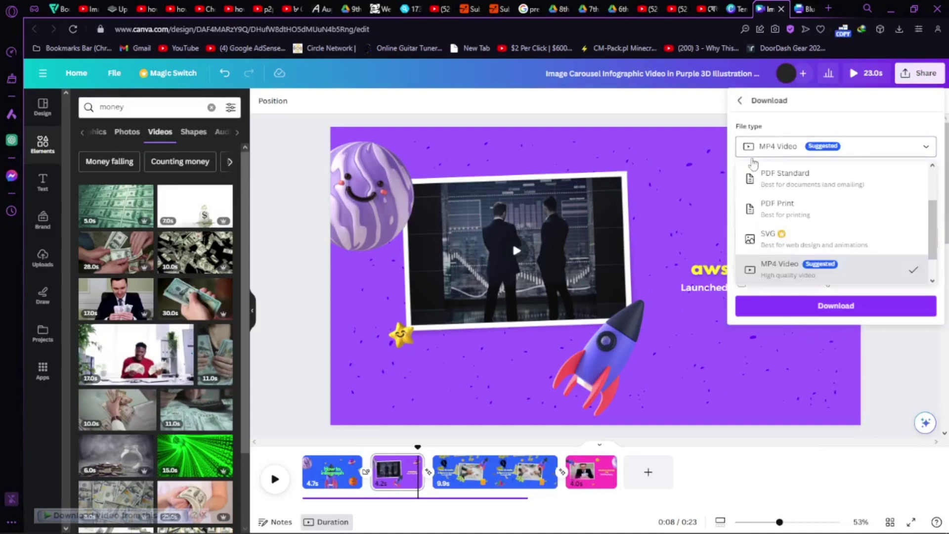
{"action": "left_click", "coordinate": [796, 147]}
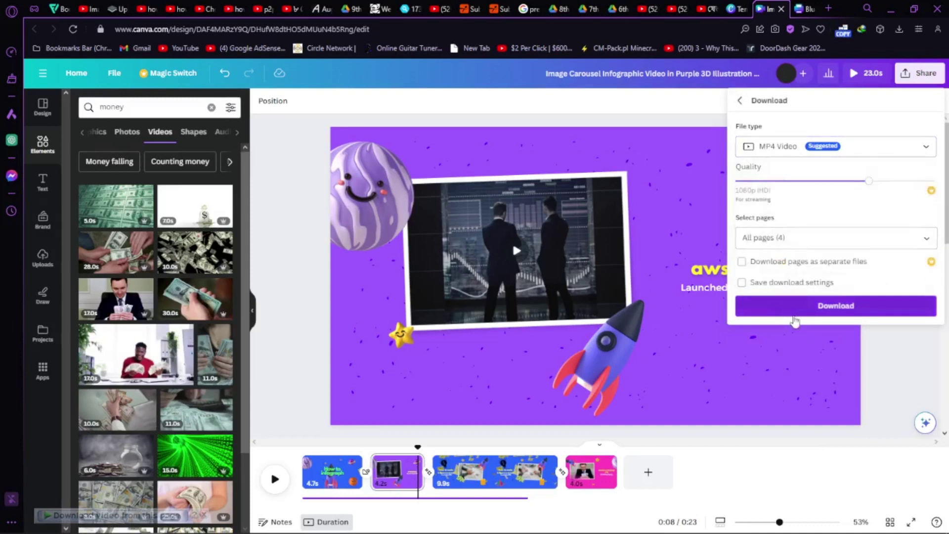
{"action": "left_click", "coordinate": [795, 320]}
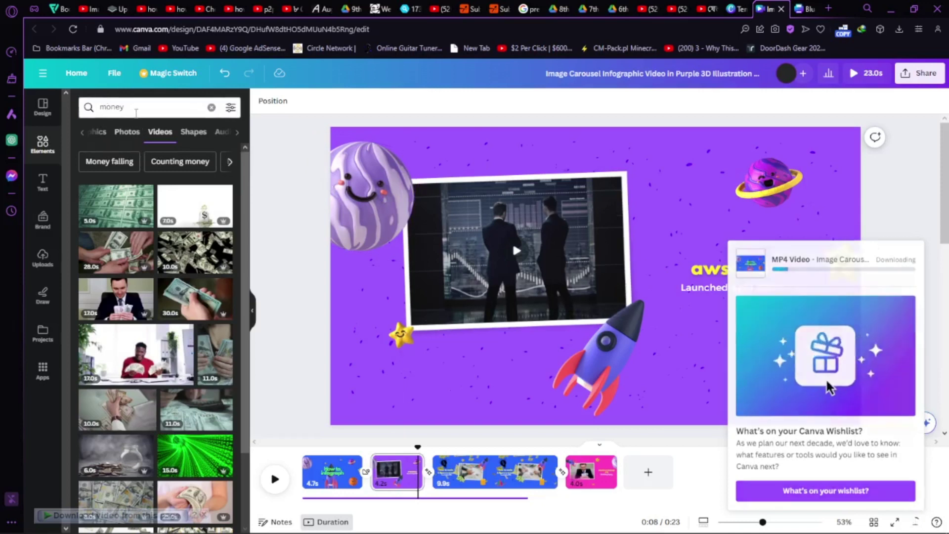
Give the rocket the Tectonic animation after trying Rise, Fade, Wipe and Neon
{"action": "left_click", "coordinate": [652, 314]}
{"action": "left_click", "coordinate": [682, 318]}
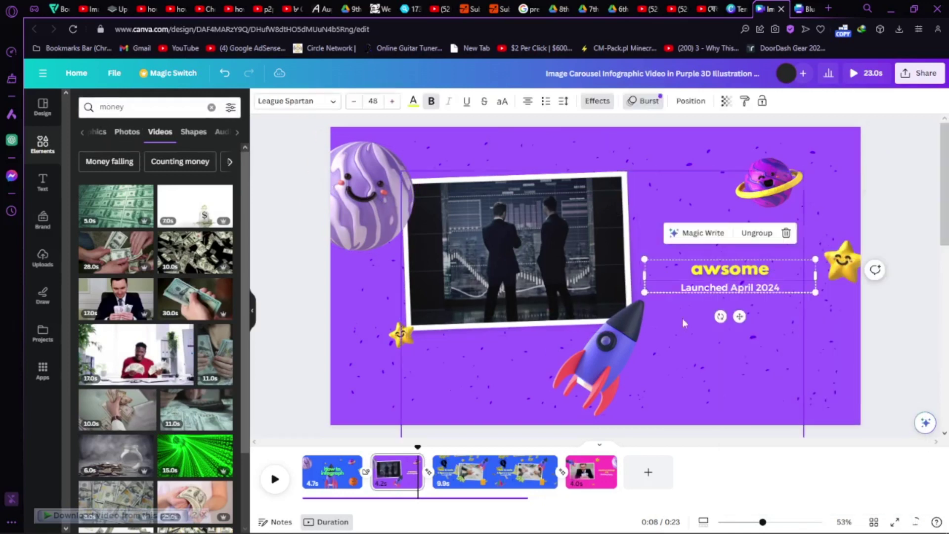
{"action": "left_click", "coordinate": [629, 332]}
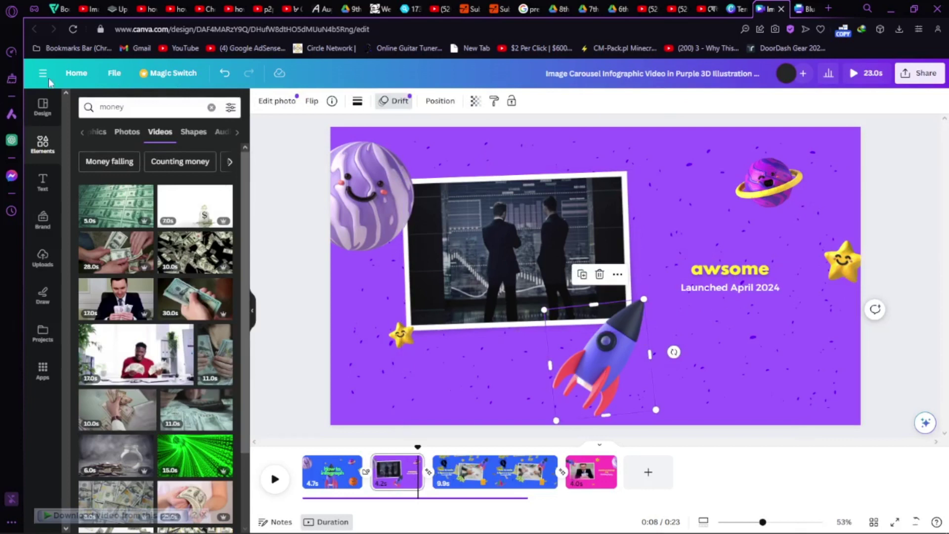
{"action": "left_click", "coordinate": [386, 105]}
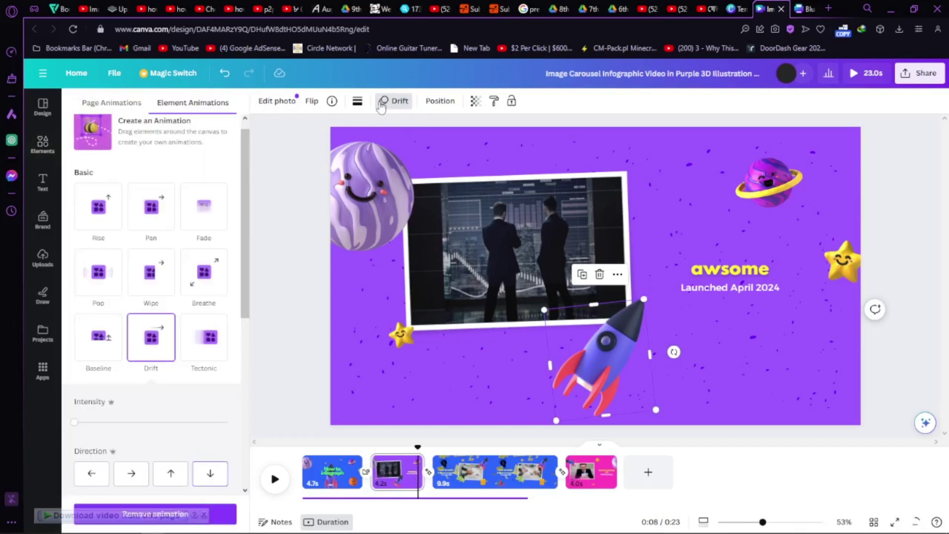
{"action": "left_click", "coordinate": [98, 207]}
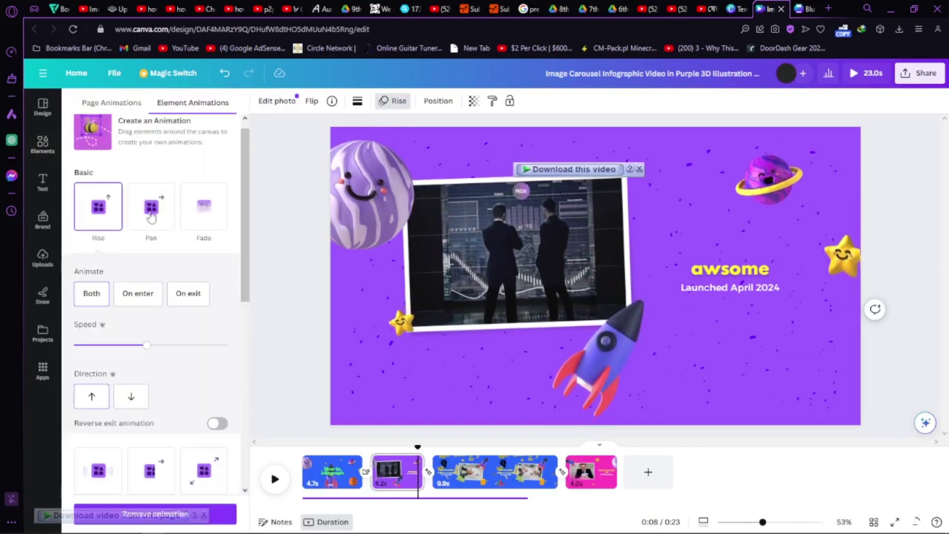
{"action": "left_click", "coordinate": [201, 207]}
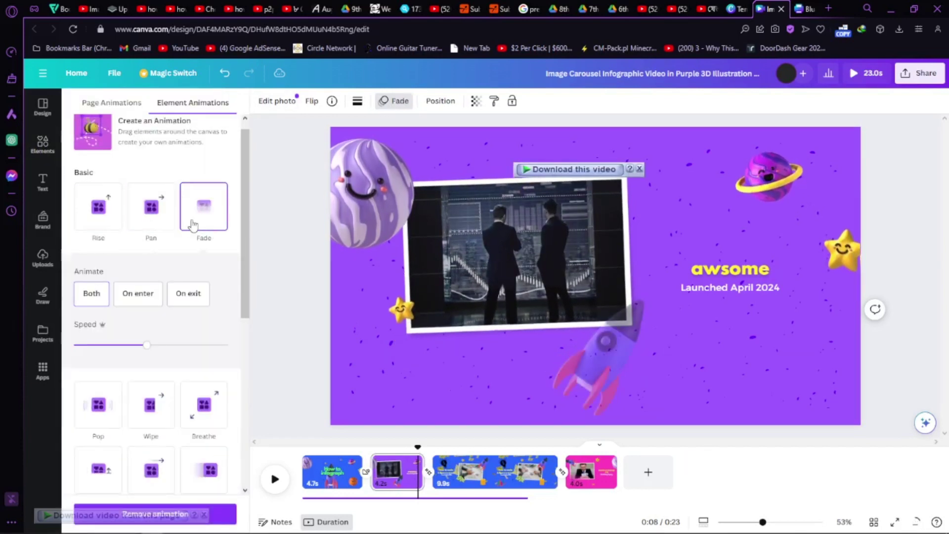
{"action": "scroll", "coordinate": [173, 338], "scroll_direction": "down", "scroll_amount": 2}
{"action": "left_click", "coordinate": [173, 337]}
{"action": "scroll", "coordinate": [163, 346], "scroll_direction": "down", "scroll_amount": 3}
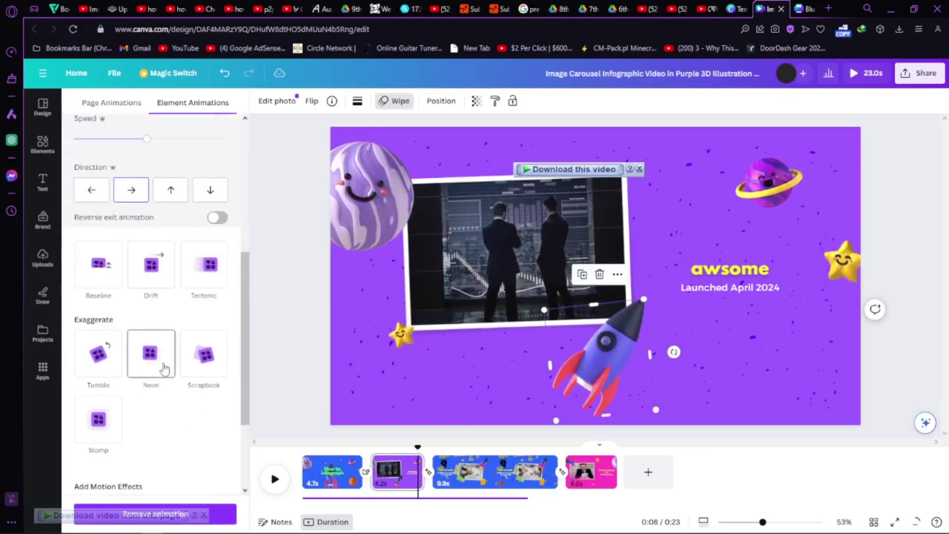
{"action": "left_click", "coordinate": [160, 350]}
{"action": "left_click", "coordinate": [193, 272]}
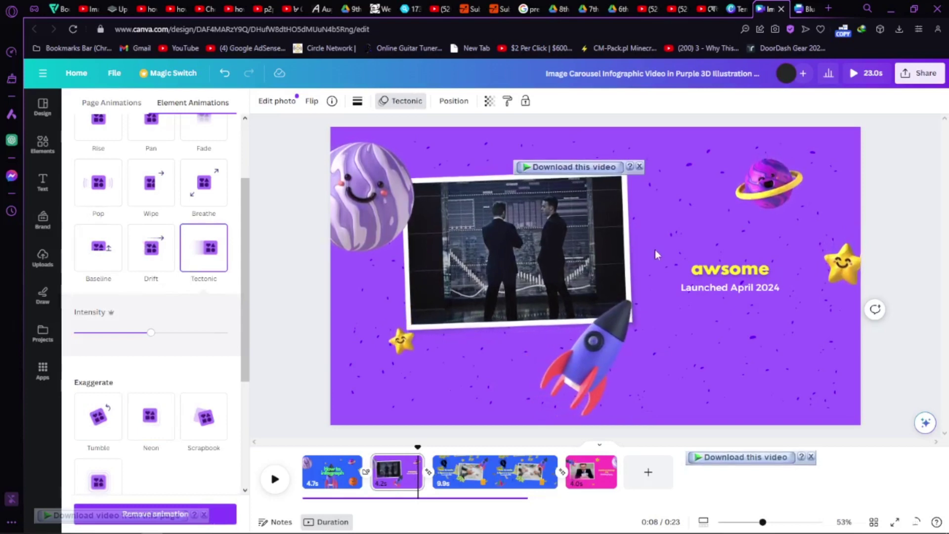
Give the smiling purple planet the Scrapbook animation and rewind the preview to 0:04
{"action": "left_click", "coordinate": [412, 212]}
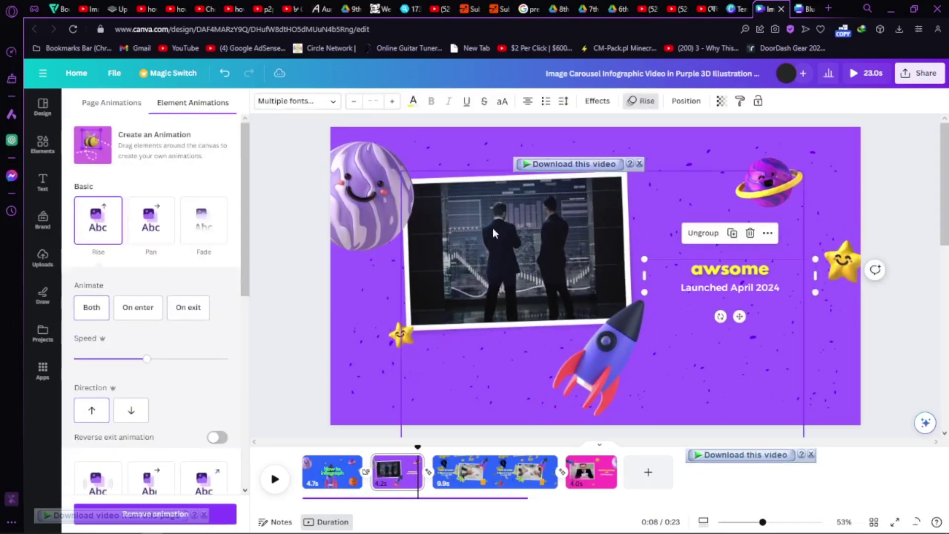
{"action": "left_click", "coordinate": [406, 210]}
{"action": "left_click", "coordinate": [386, 109]}
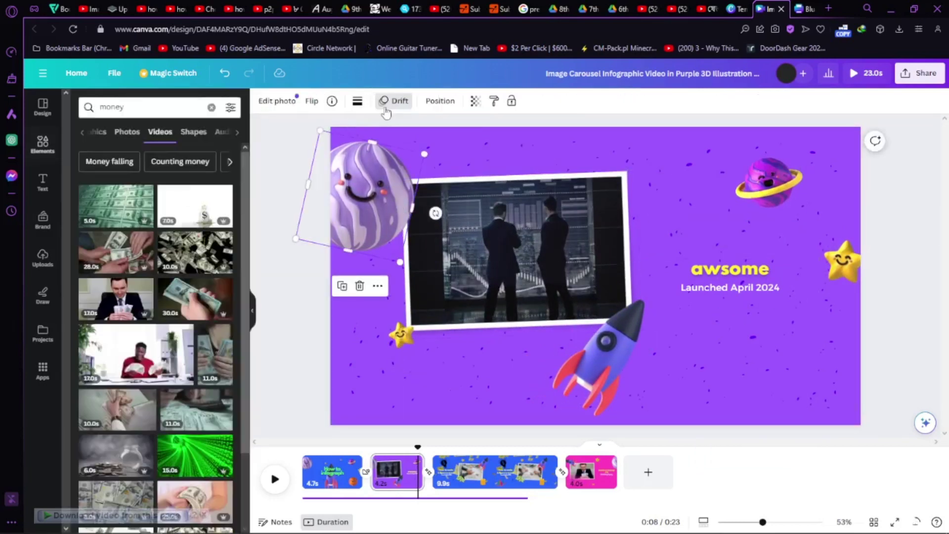
{"action": "left_click", "coordinate": [399, 101]}
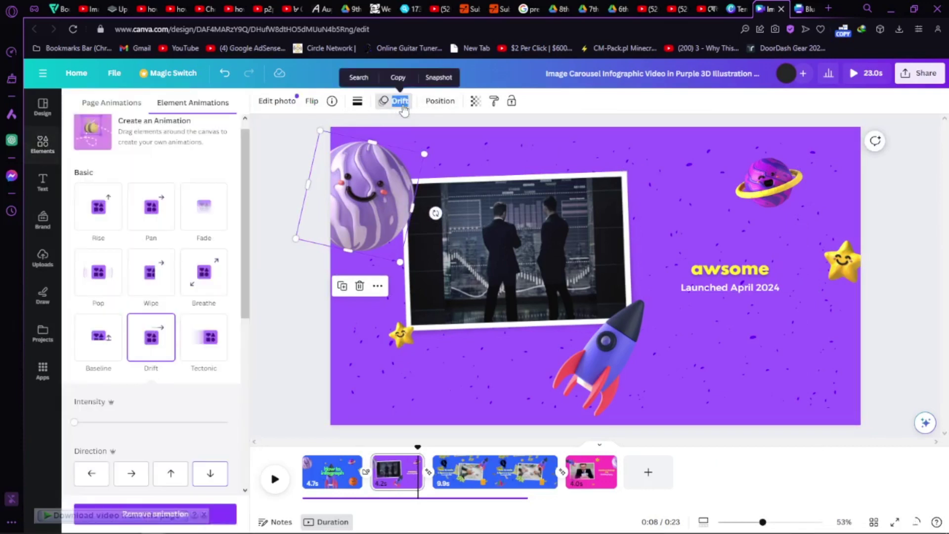
{"action": "left_click", "coordinate": [398, 101]}
{"action": "left_click", "coordinate": [398, 101]}
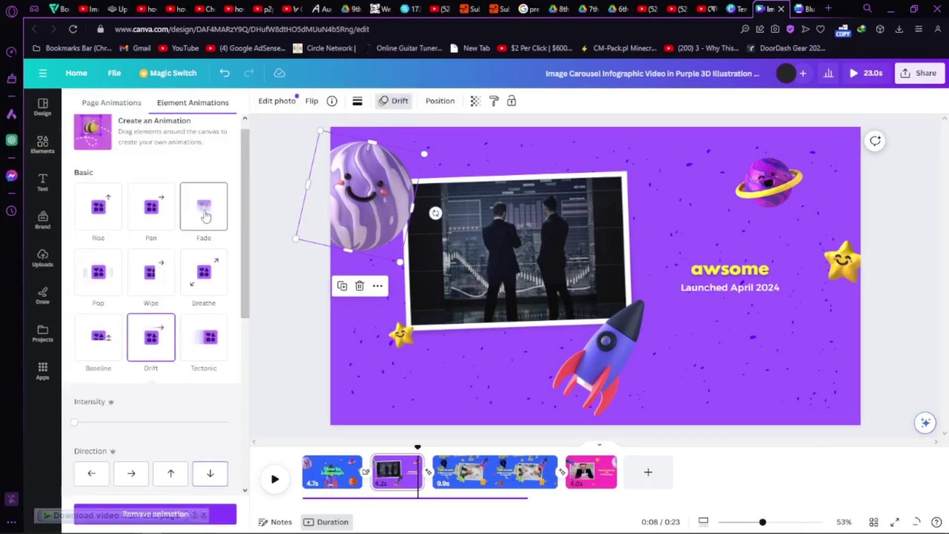
{"action": "left_click", "coordinate": [205, 216]}
{"action": "left_click", "coordinate": [205, 401]}
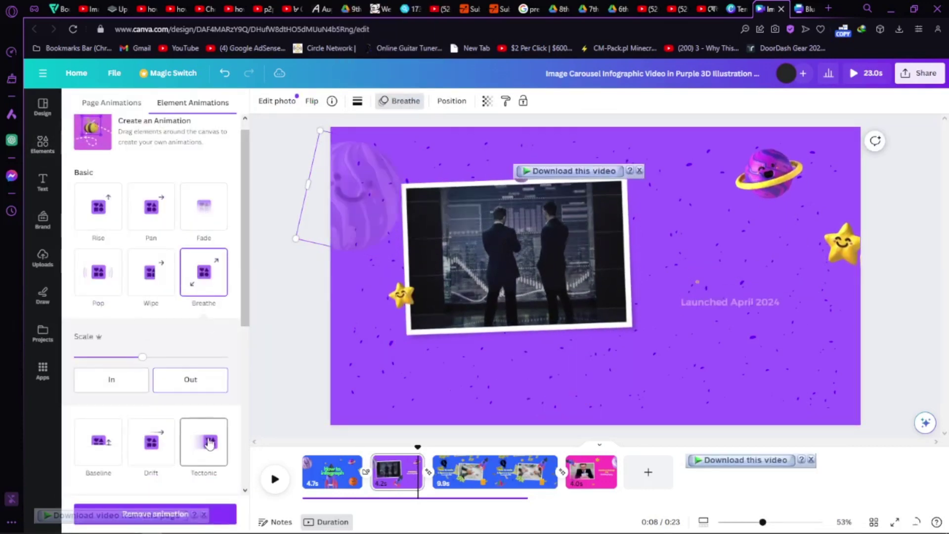
{"action": "scroll", "coordinate": [207, 442], "scroll_direction": "down", "scroll_amount": 3}
{"action": "left_click", "coordinate": [203, 436]}
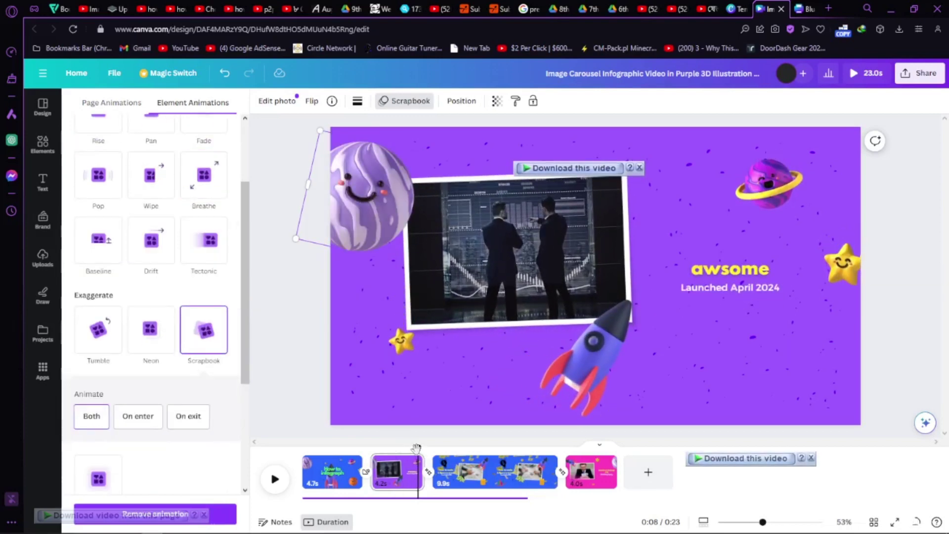
{"action": "left_click_drag", "start_coordinate": [416, 447], "coordinate": [372, 448]}
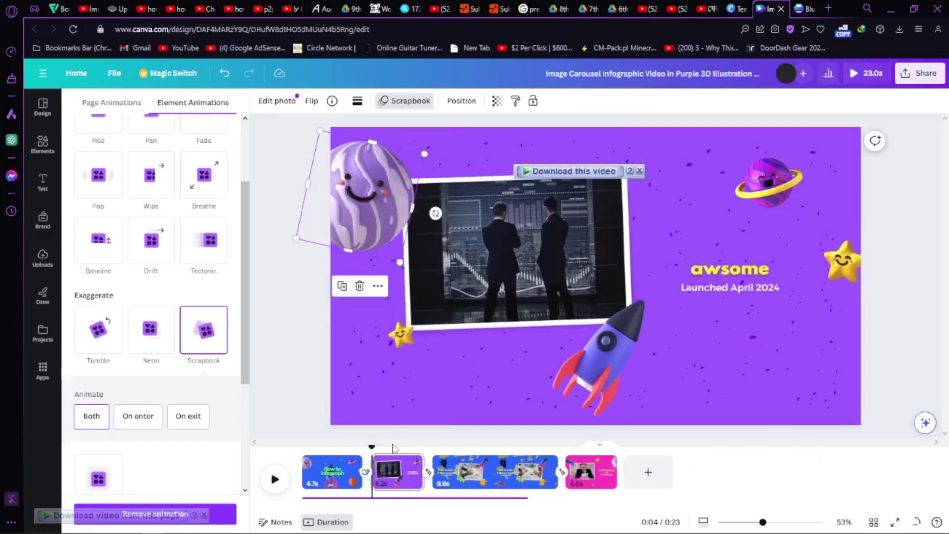